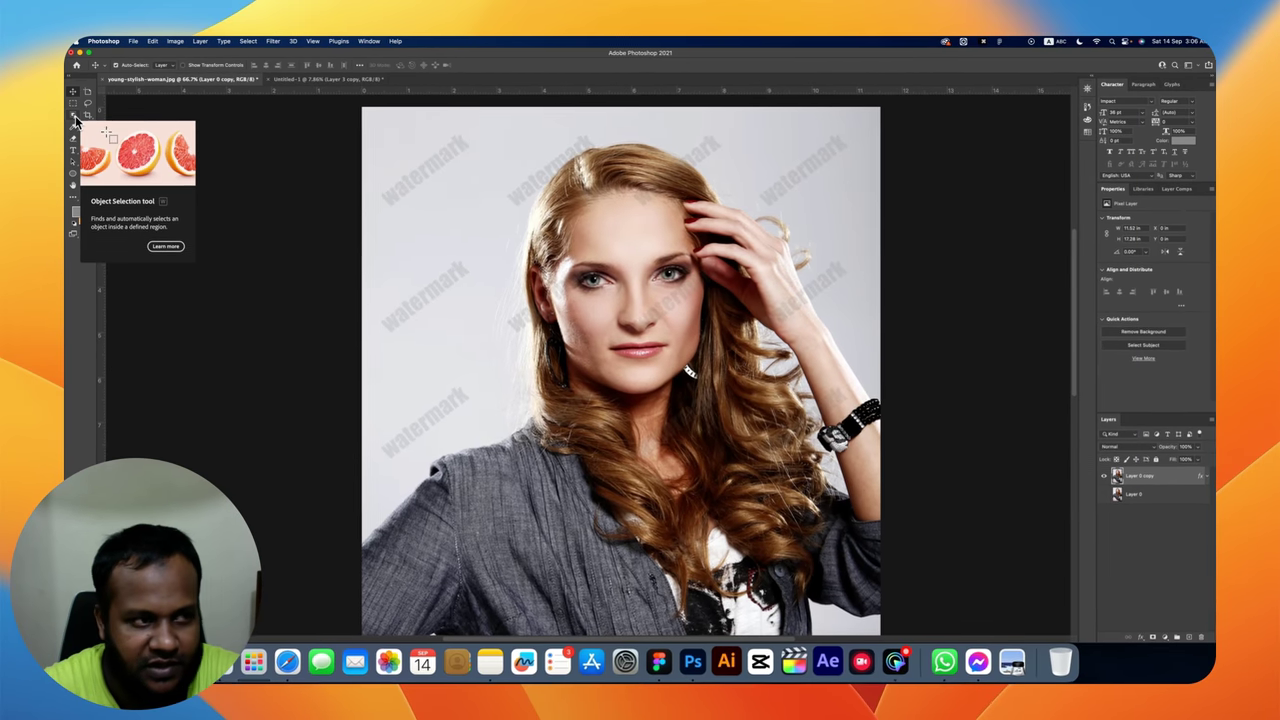
Step: Choose the Object Selection tool for selecting the watermark on the portrait
{"action": "left_click", "coordinate": [75, 118]}
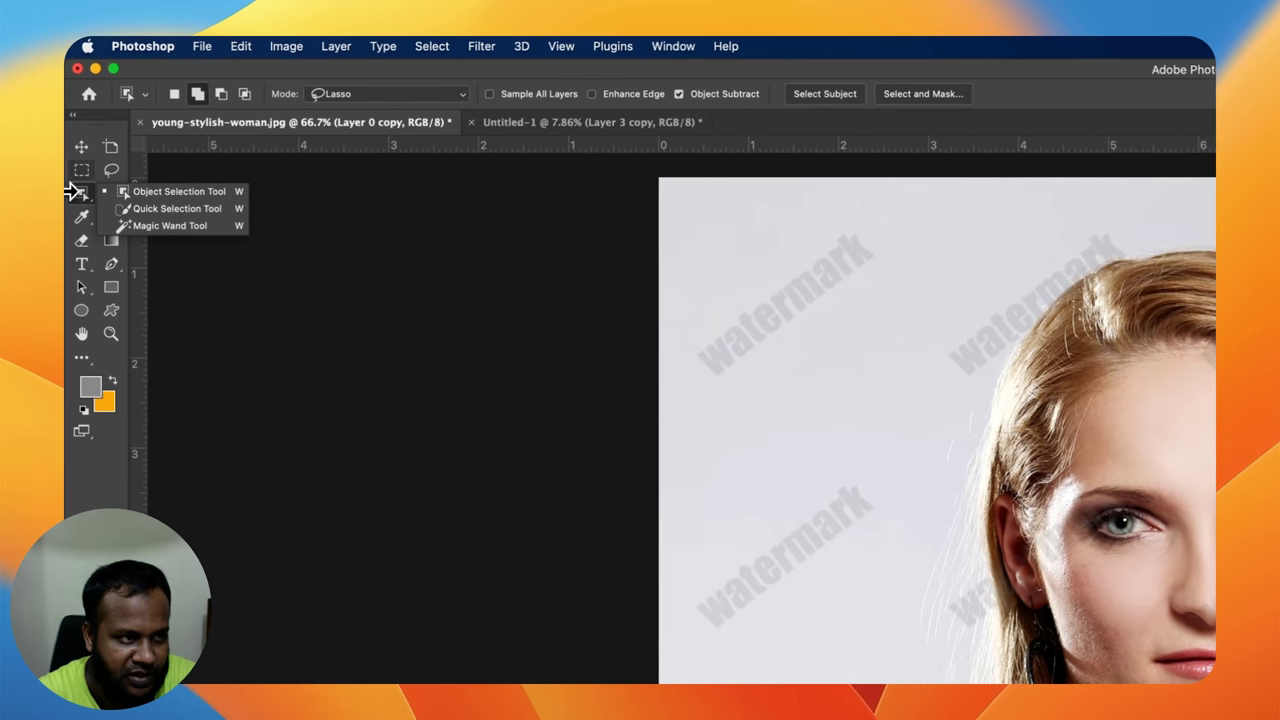
Step: Close the tool flyout and lasso-select the lower watermark word on the left background
{"action": "left_click", "coordinate": [170, 191]}
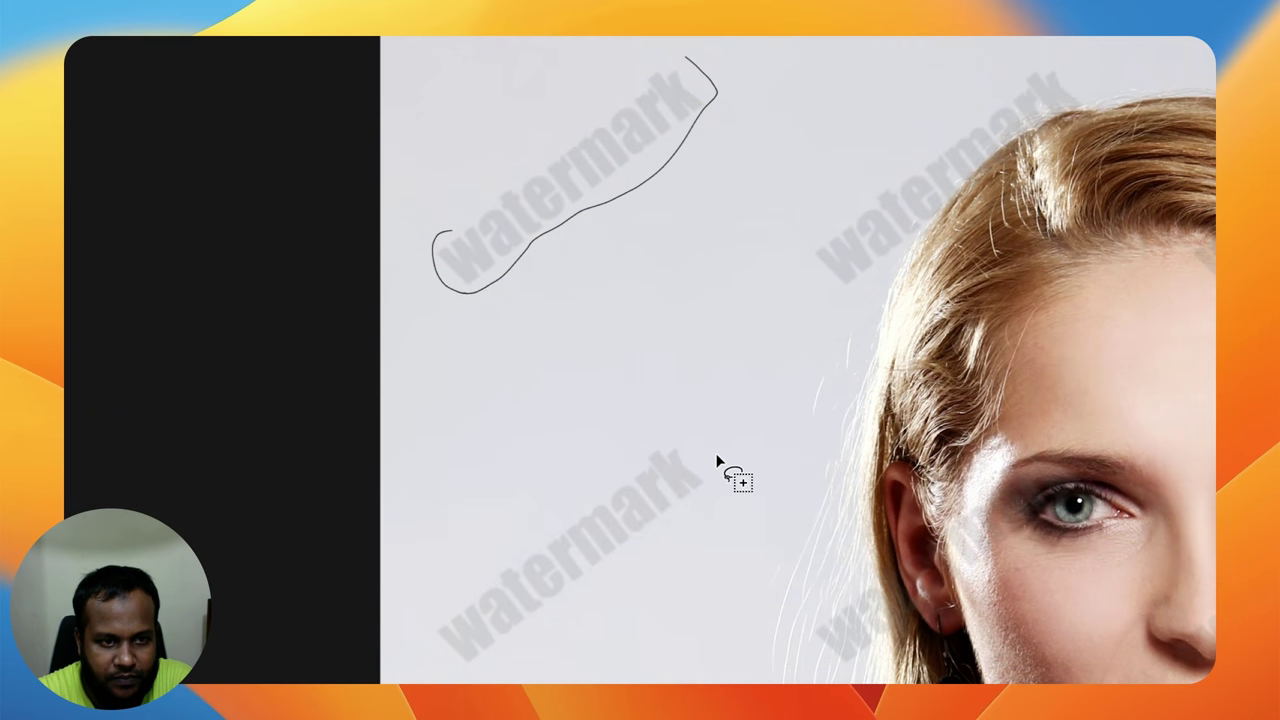
{"action": "scroll", "coordinate": [577, 512], "scroll_direction": "down", "scroll_amount": 5}
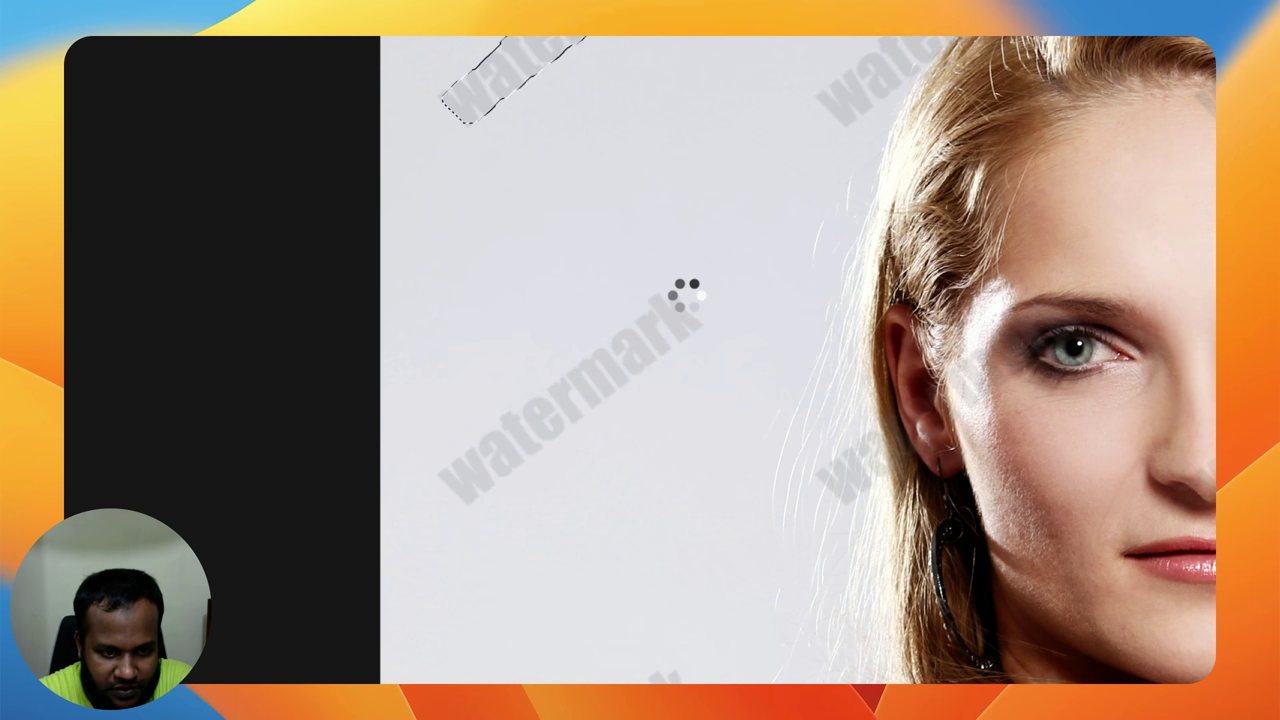
{"action": "scroll", "coordinate": [733, 525], "scroll_direction": "down", "scroll_amount": 1}
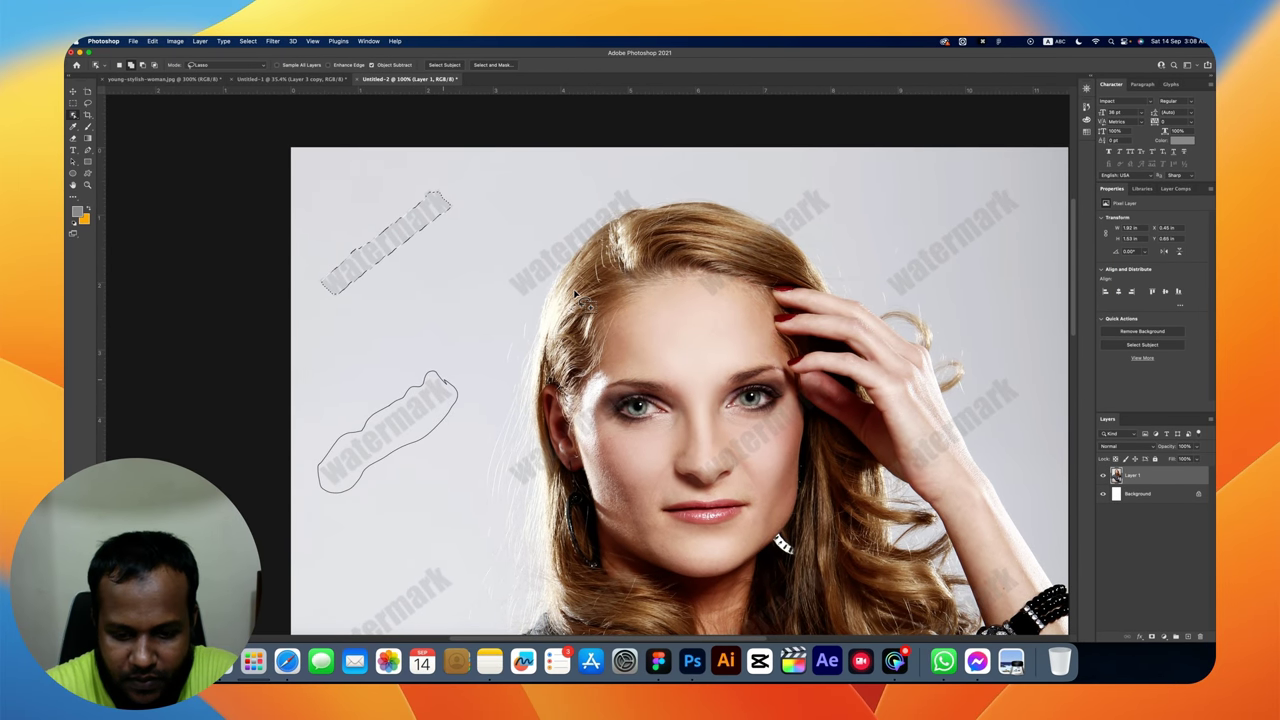
{"action": "scroll", "coordinate": [520, 285], "scroll_direction": "left", "scroll_amount": 5}
{"action": "scroll", "coordinate": [520, 286], "scroll_direction": "right", "scroll_amount": 3}
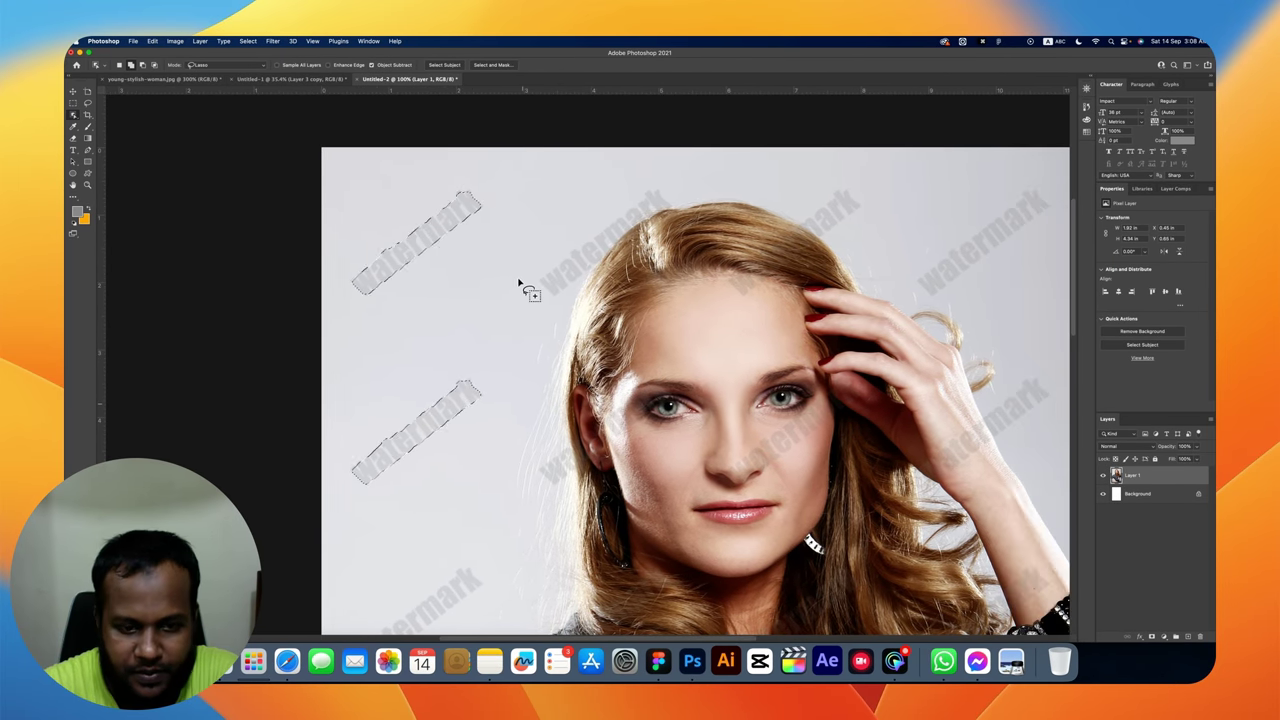
{"action": "scroll", "coordinate": [533, 305], "scroll_direction": "down", "scroll_amount": 9}
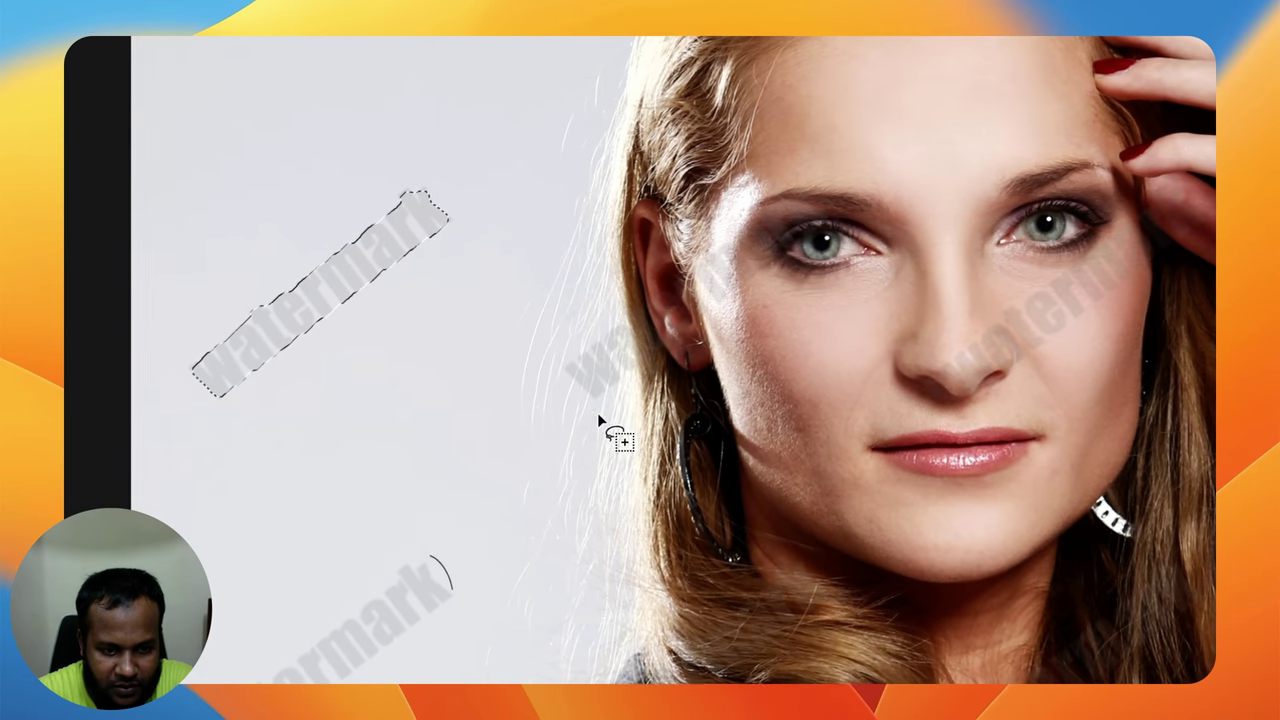
{"action": "mouse_move", "coordinate": [586, 420]}
{"action": "left_mouse_down"}
{"action": "mouse_move", "coordinate": [741, 618]}
{"action": "mouse_move", "coordinate": [755, 580]}
{"action": "left_mouse_up"}
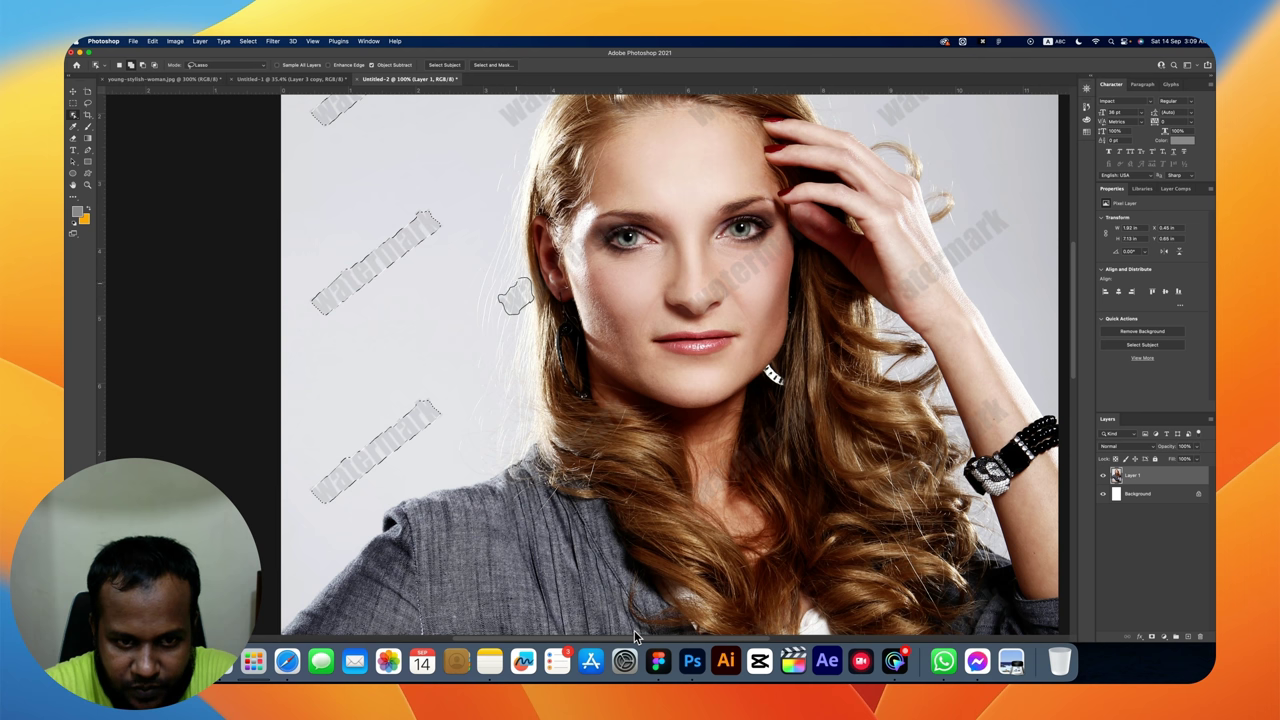
{"action": "scroll", "coordinate": [634, 630], "scroll_direction": "up", "scroll_amount": 3}
{"action": "scroll", "coordinate": [634, 630], "scroll_direction": "right", "scroll_amount": 3}
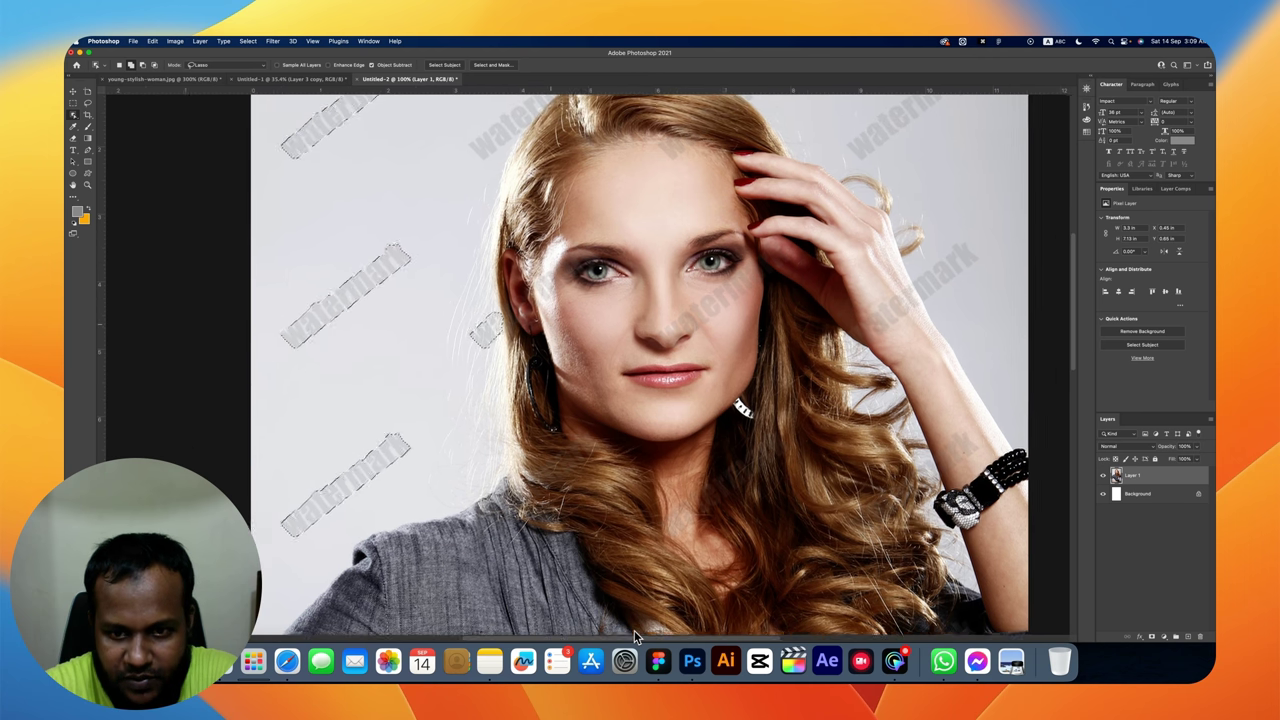
Step: In Untitled-1, expand the watermark selections by 4 pixels
{"action": "left_click", "coordinate": [288, 78]}
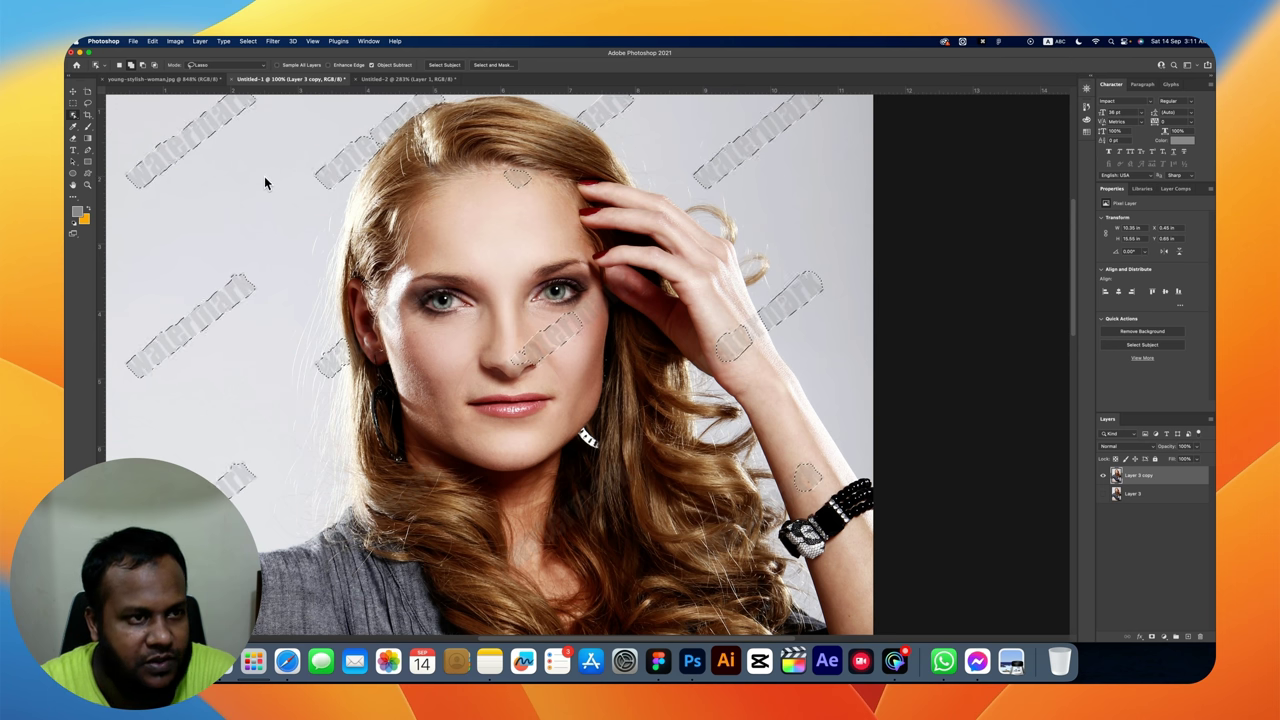
{"action": "left_click", "coordinate": [248, 41]}
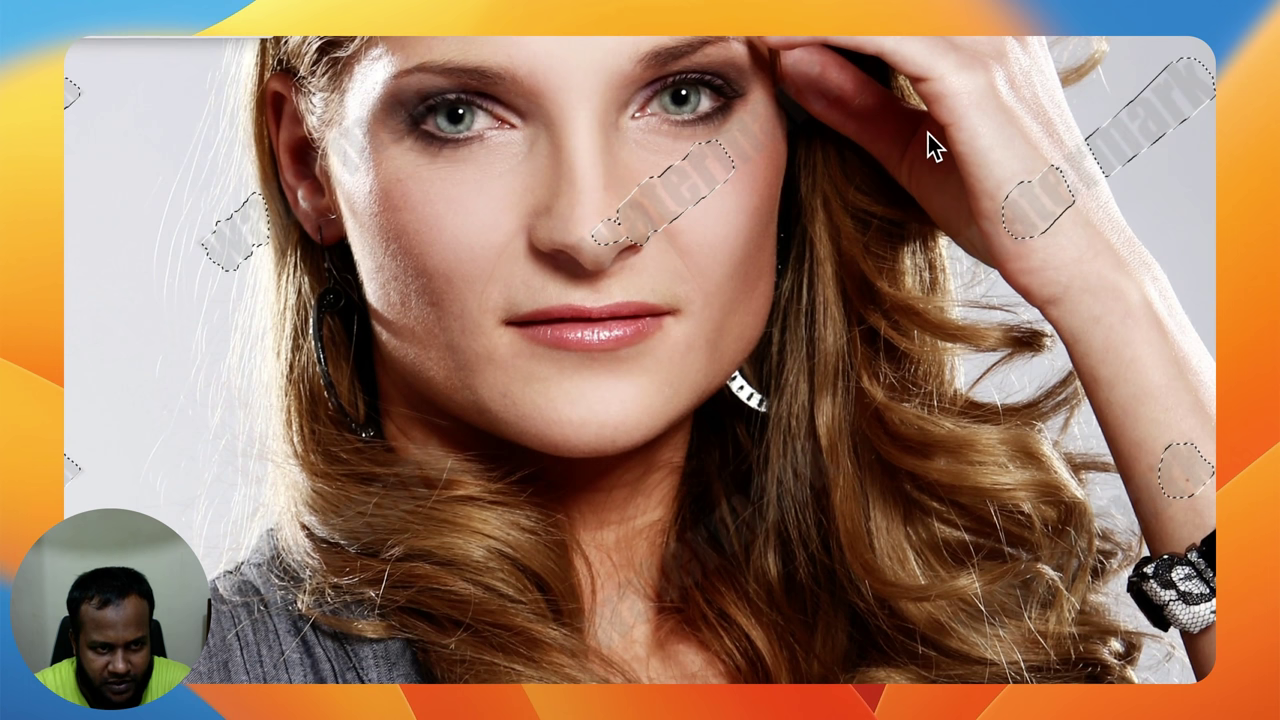
{"action": "left_click", "coordinate": [927, 145]}
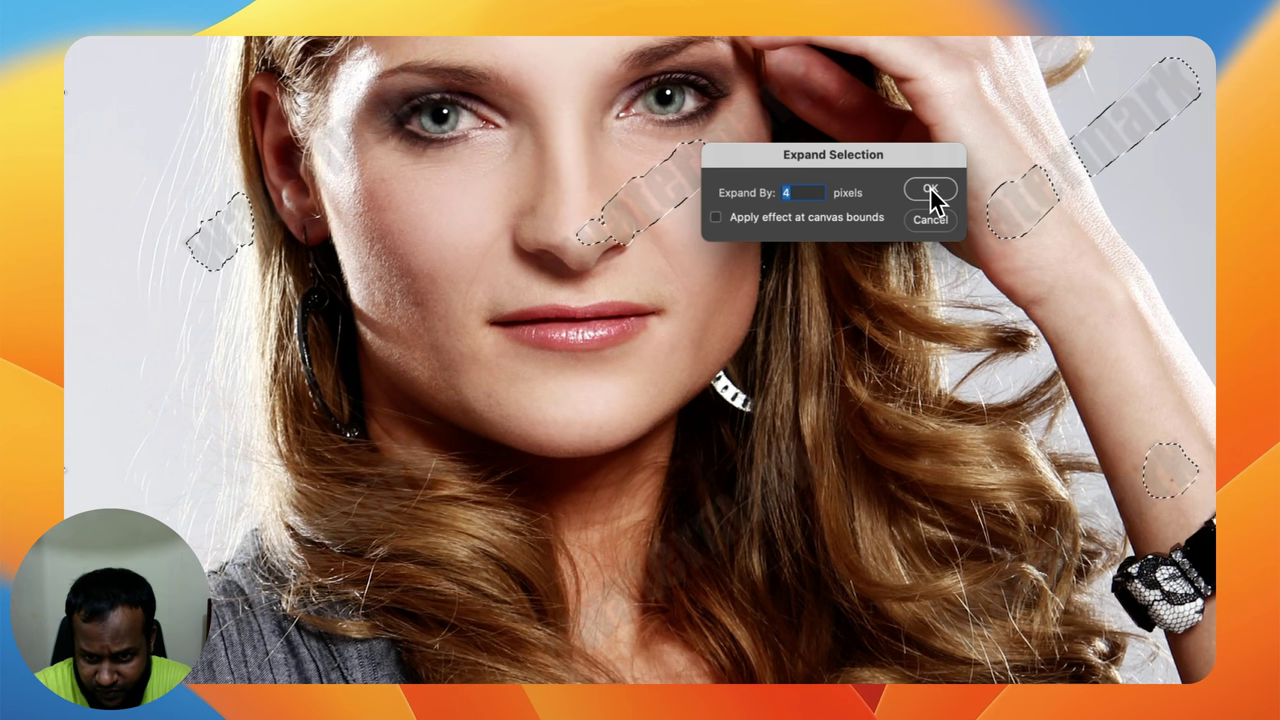
{"action": "left_click", "coordinate": [930, 188]}
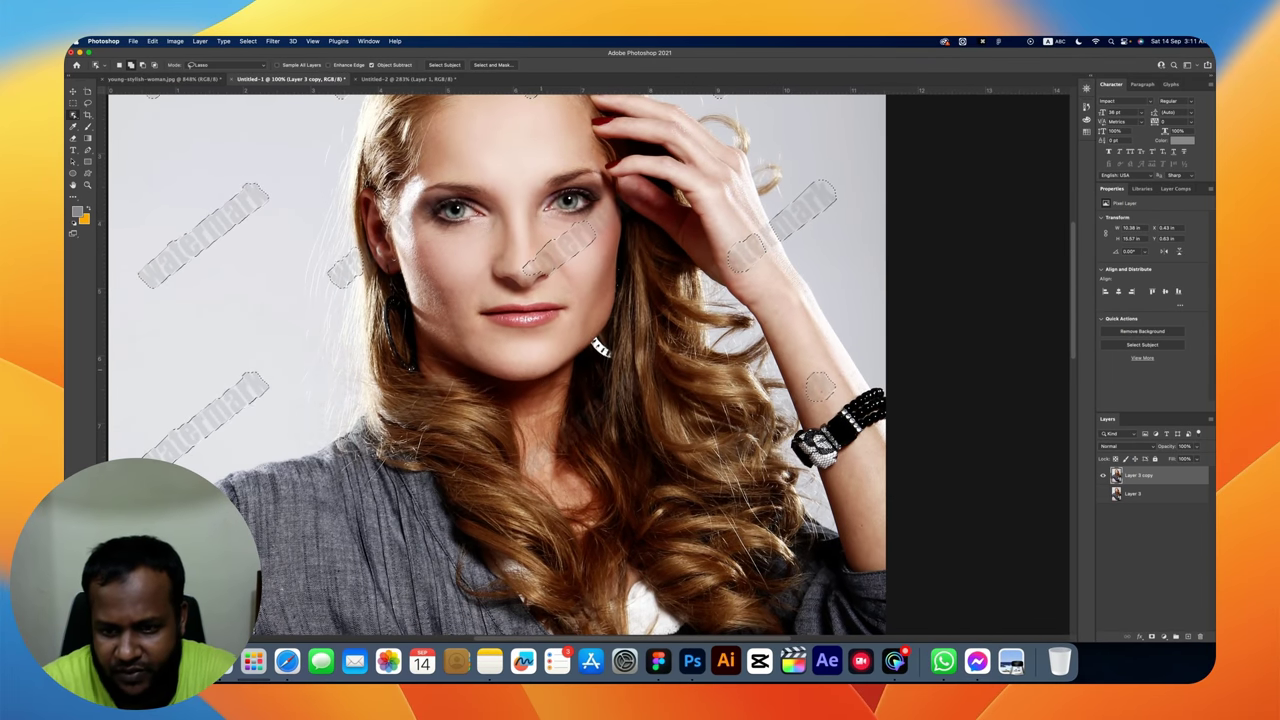
{"action": "scroll", "coordinate": [172, 65], "scroll_direction": "down", "scroll_amount": 1}
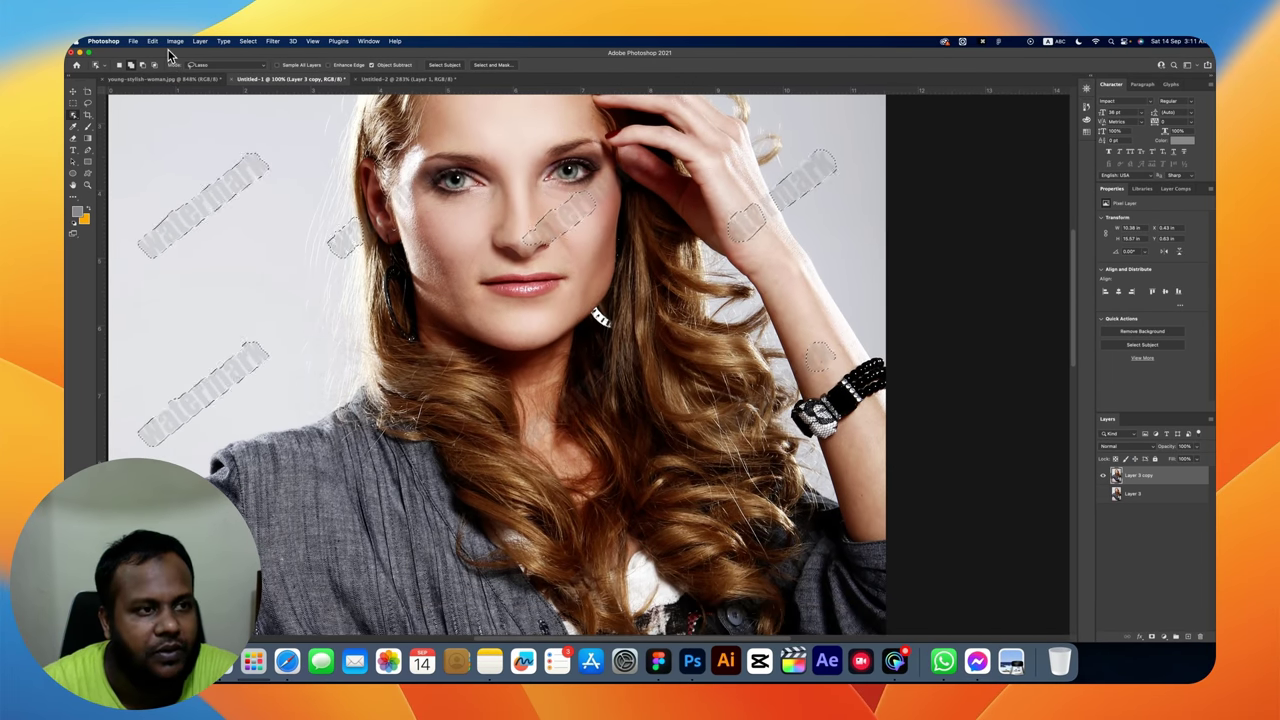
Step: Fill the watermark selections with Content-Aware fill to erase the text
{"action": "left_click", "coordinate": [152, 41]}
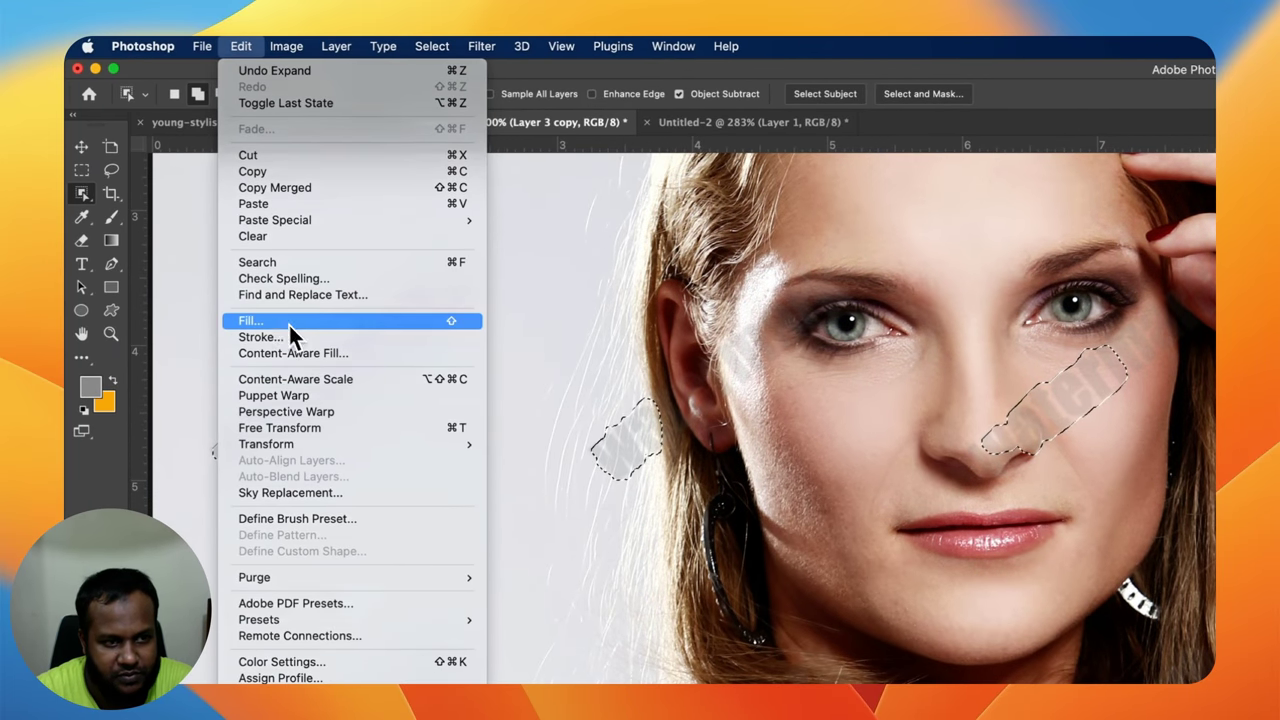
{"action": "left_click", "coordinate": [286, 322]}
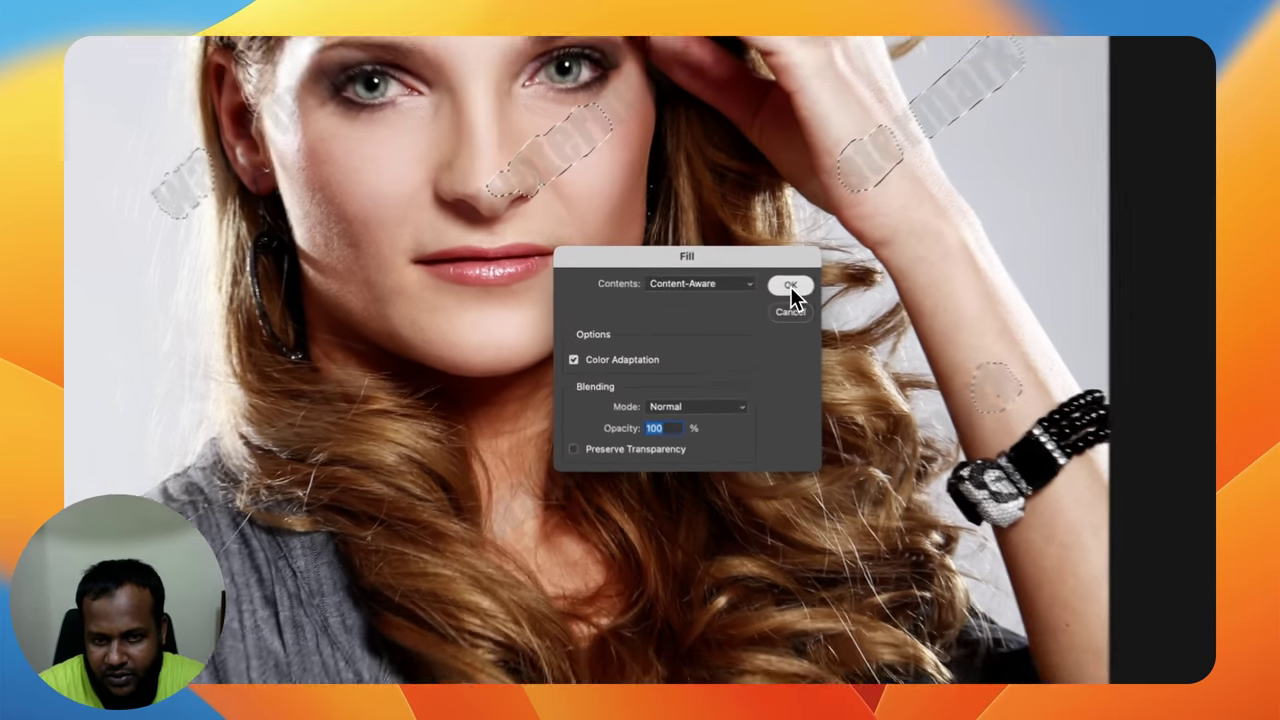
{"action": "left_click", "coordinate": [701, 299]}
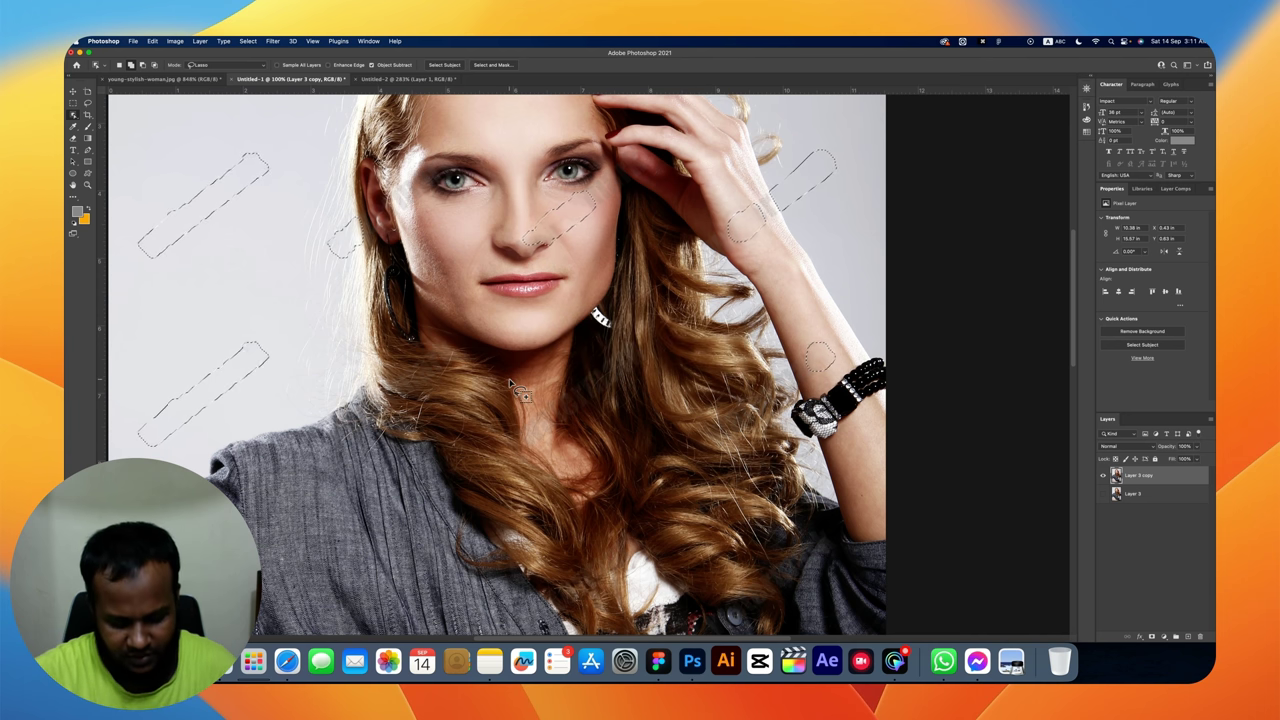
Step: Deselect everything, look over the filled portrait, and bring up the Edit Toolbar extra tools
{"action": "key", "text": "super+d"}
{"action": "scroll", "coordinate": [510, 435], "scroll_direction": "down", "scroll_amount": 5}
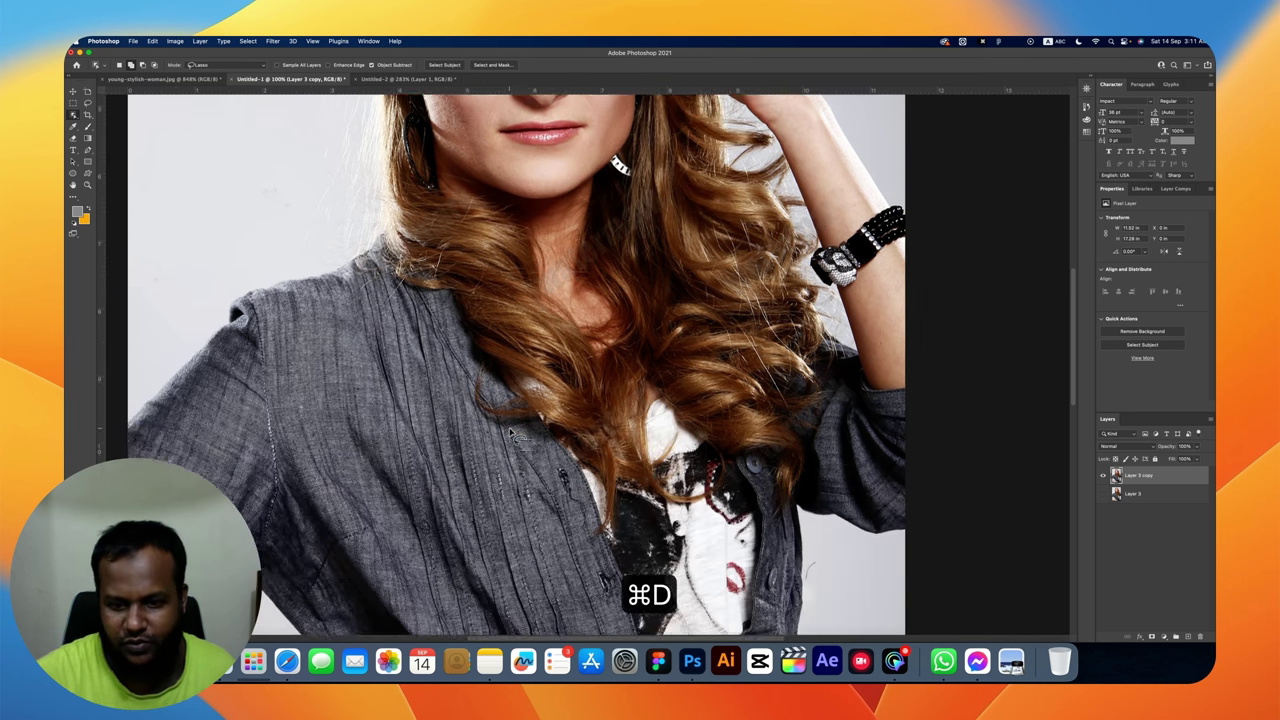
{"action": "scroll", "coordinate": [510, 435], "scroll_direction": "down", "scroll_amount": 5}
{"action": "scroll", "coordinate": [510, 435], "scroll_direction": "down", "scroll_amount": 5}
{"action": "scroll", "coordinate": [510, 435], "scroll_direction": "up", "scroll_amount": 10}
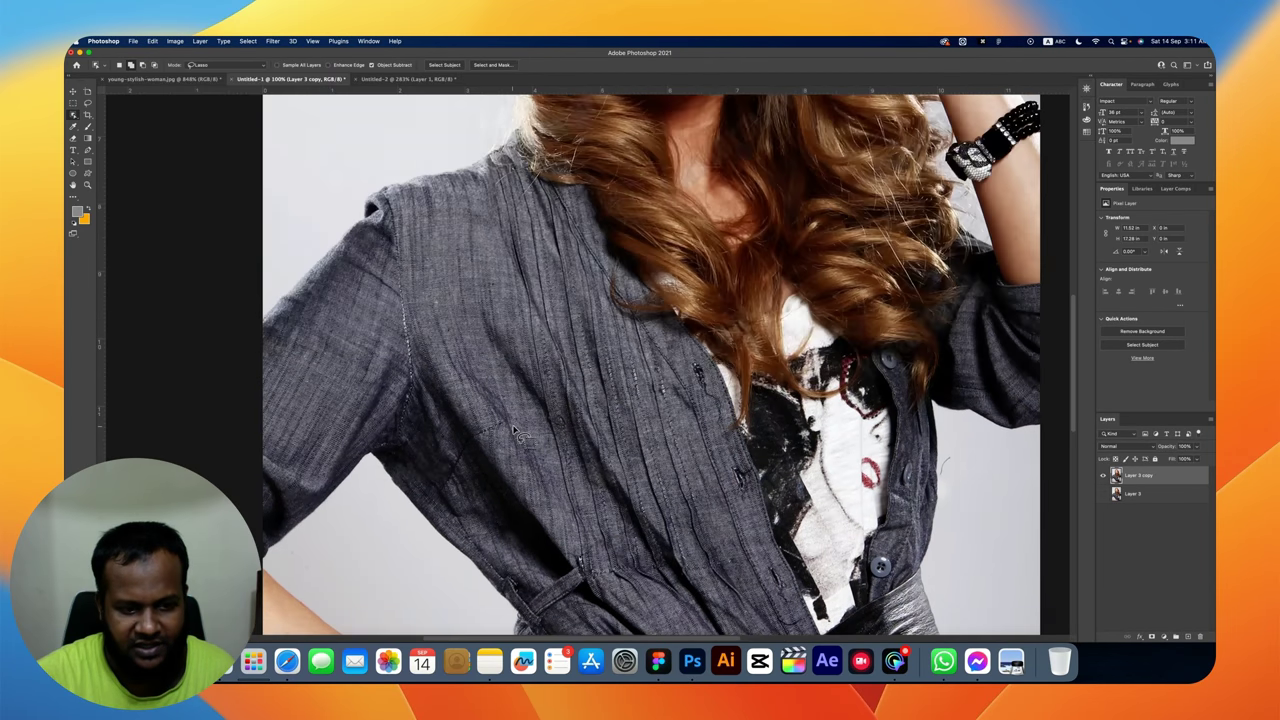
{"action": "scroll", "coordinate": [510, 435], "scroll_direction": "left", "scroll_amount": 5}
{"action": "scroll", "coordinate": [512, 432], "scroll_direction": "right", "scroll_amount": 5}
{"action": "scroll", "coordinate": [512, 432], "scroll_direction": "right", "scroll_amount": 5}
{"action": "scroll", "coordinate": [512, 432], "scroll_direction": "up", "scroll_amount": 3}
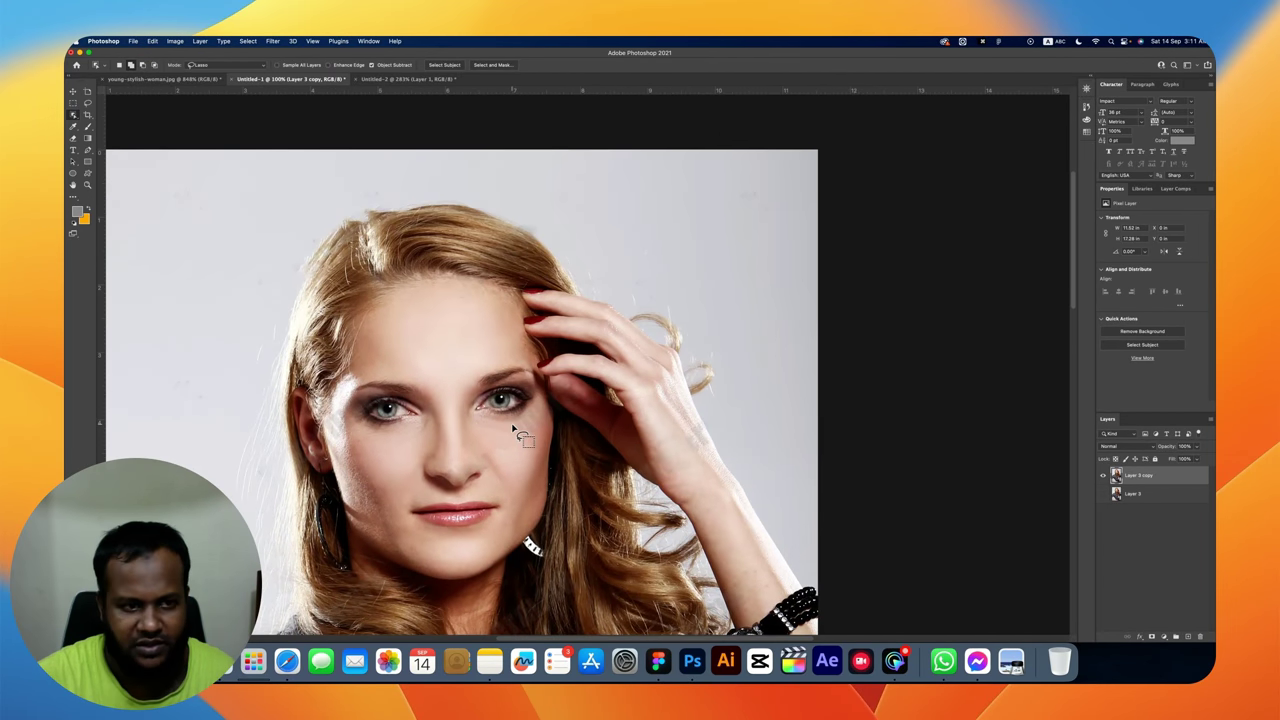
{"action": "scroll", "coordinate": [513, 430], "scroll_direction": "left", "scroll_amount": 5}
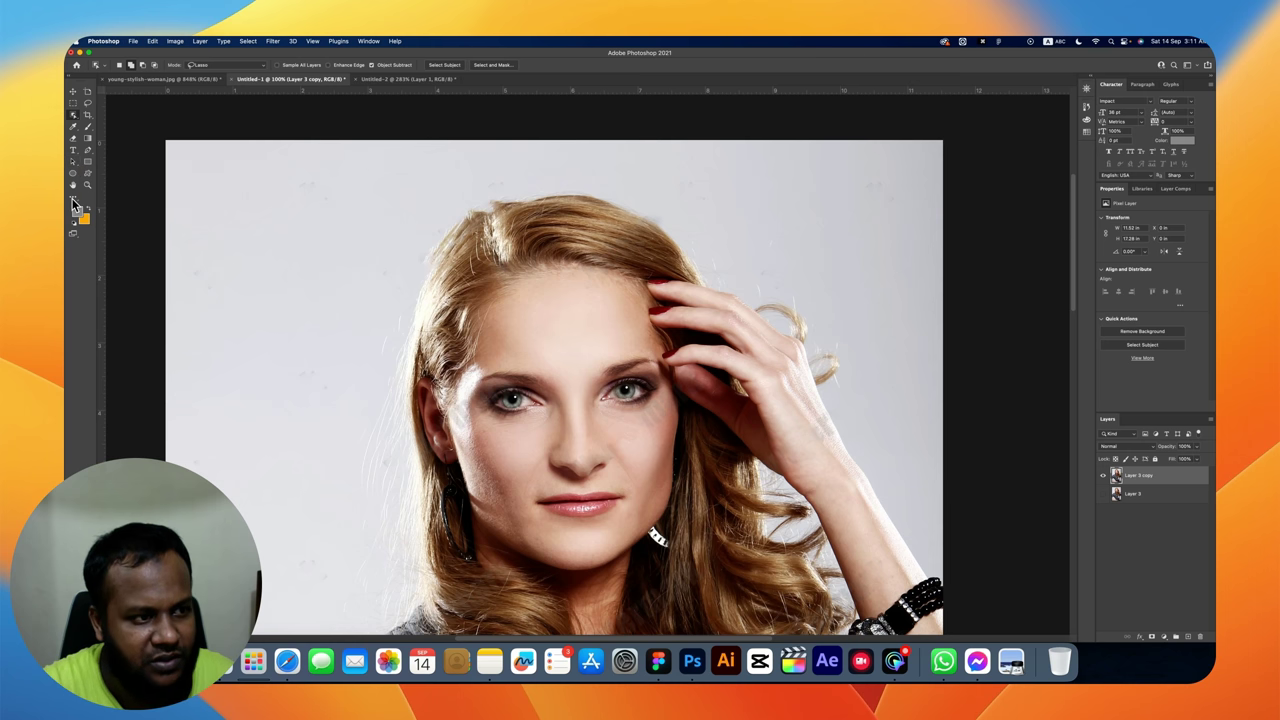
{"action": "left_click", "coordinate": [72, 198]}
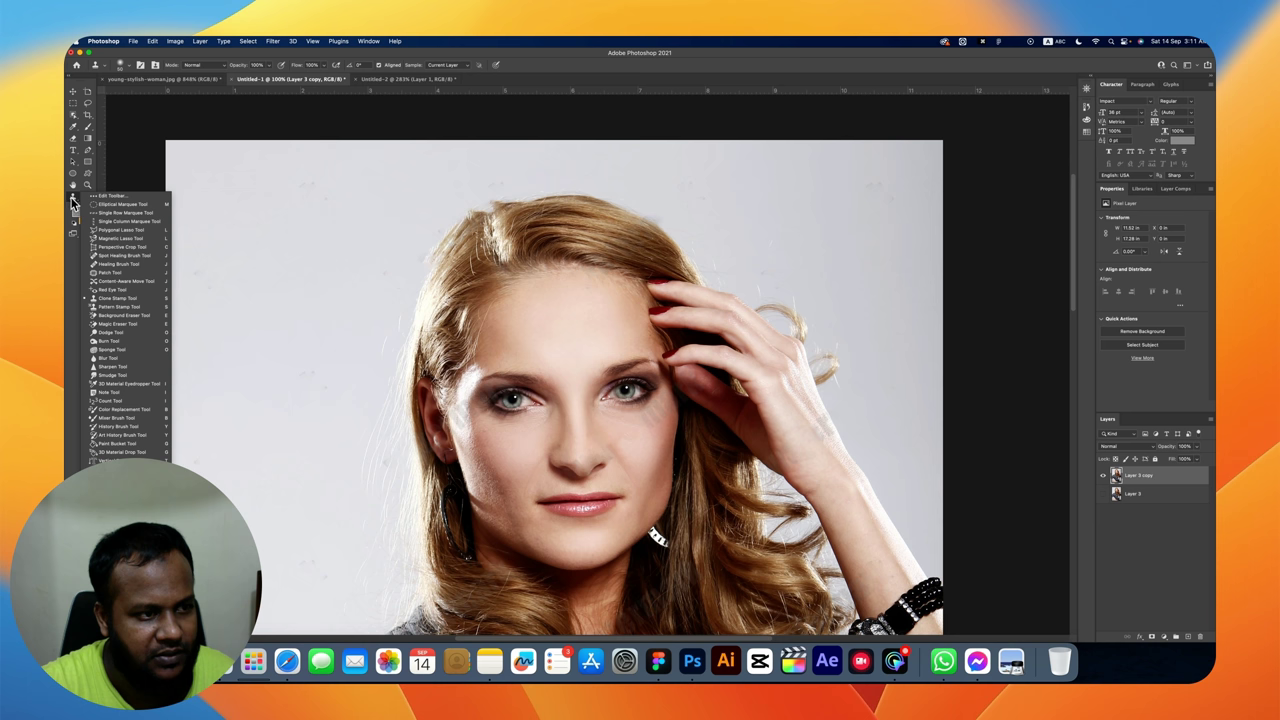
Step: Touch up a small spot and zoom to 200% to inspect the hair and forehead
{"action": "left_click", "coordinate": [72, 201]}
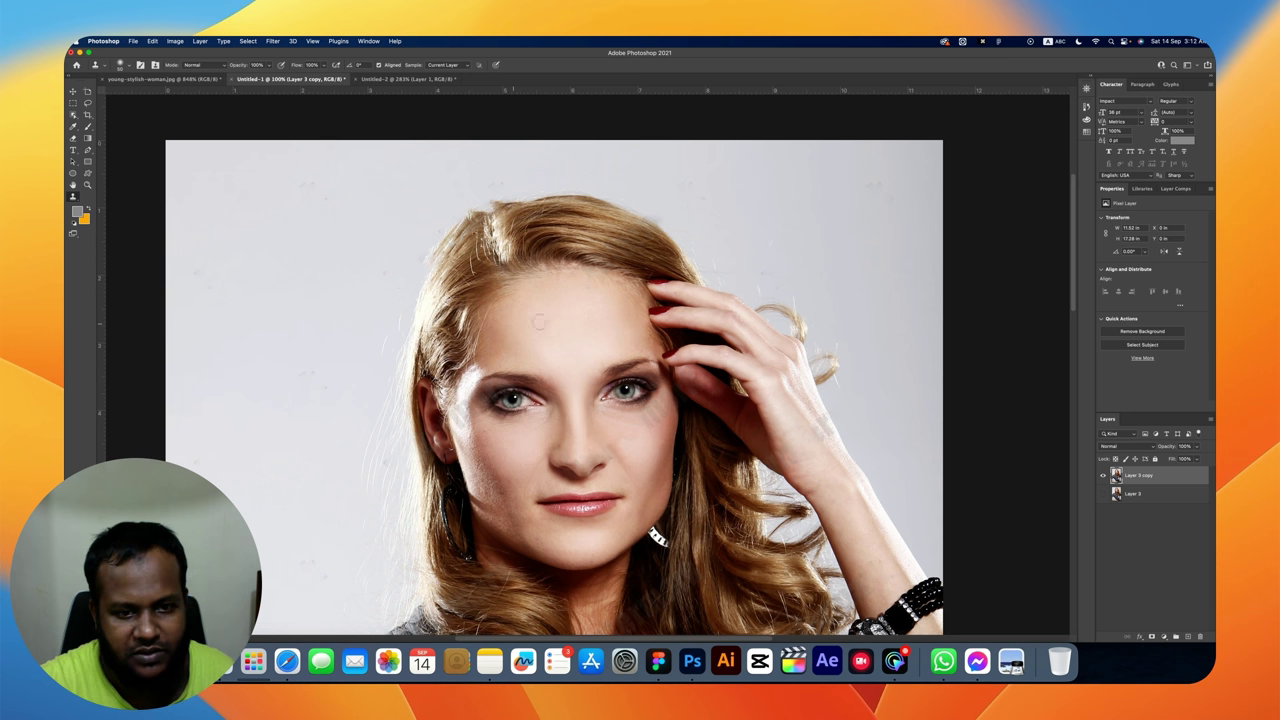
{"action": "left_click_drag", "start_coordinate": [538, 321], "coordinate": [563, 337]}
{"action": "key", "text": "shift+super+space"}
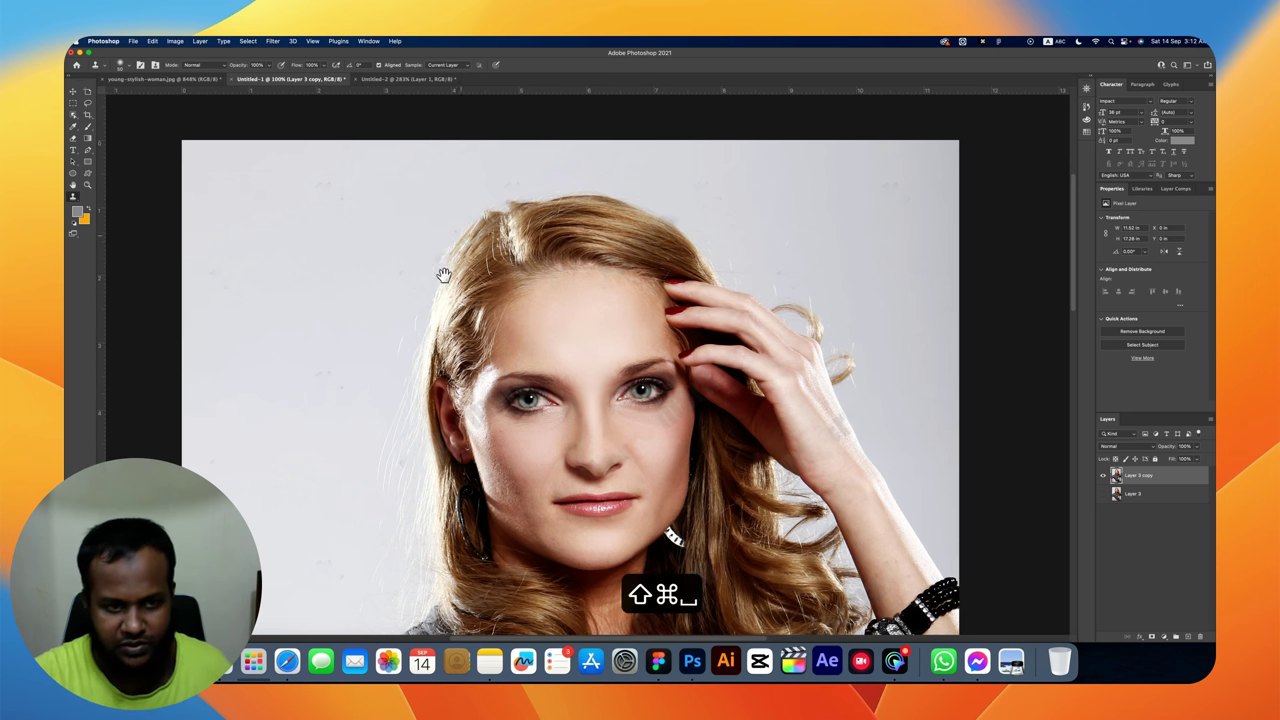
{"action": "key", "text": "shift+super+space"}
{"action": "left_click", "coordinate": [346, 210]}
{"action": "scroll", "coordinate": [437, 226], "scroll_direction": "left", "scroll_amount": 5}
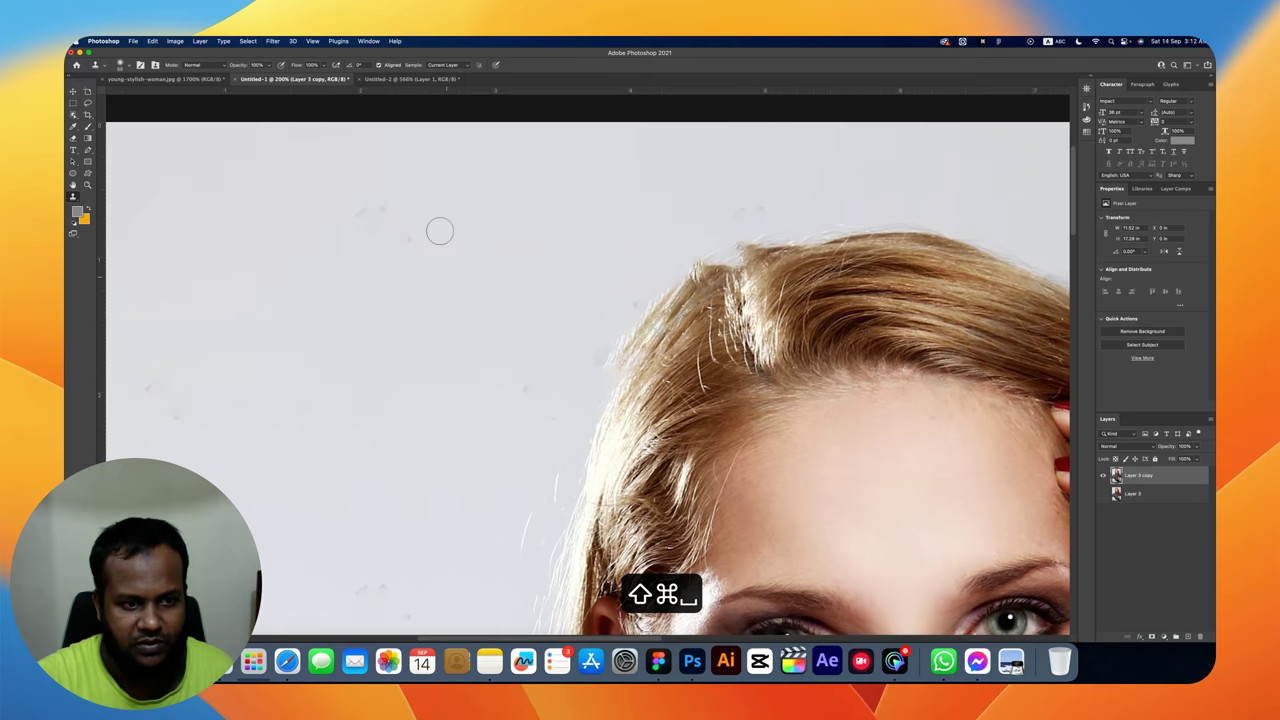
{"action": "scroll", "coordinate": [616, 266], "scroll_direction": "left", "scroll_amount": 2}
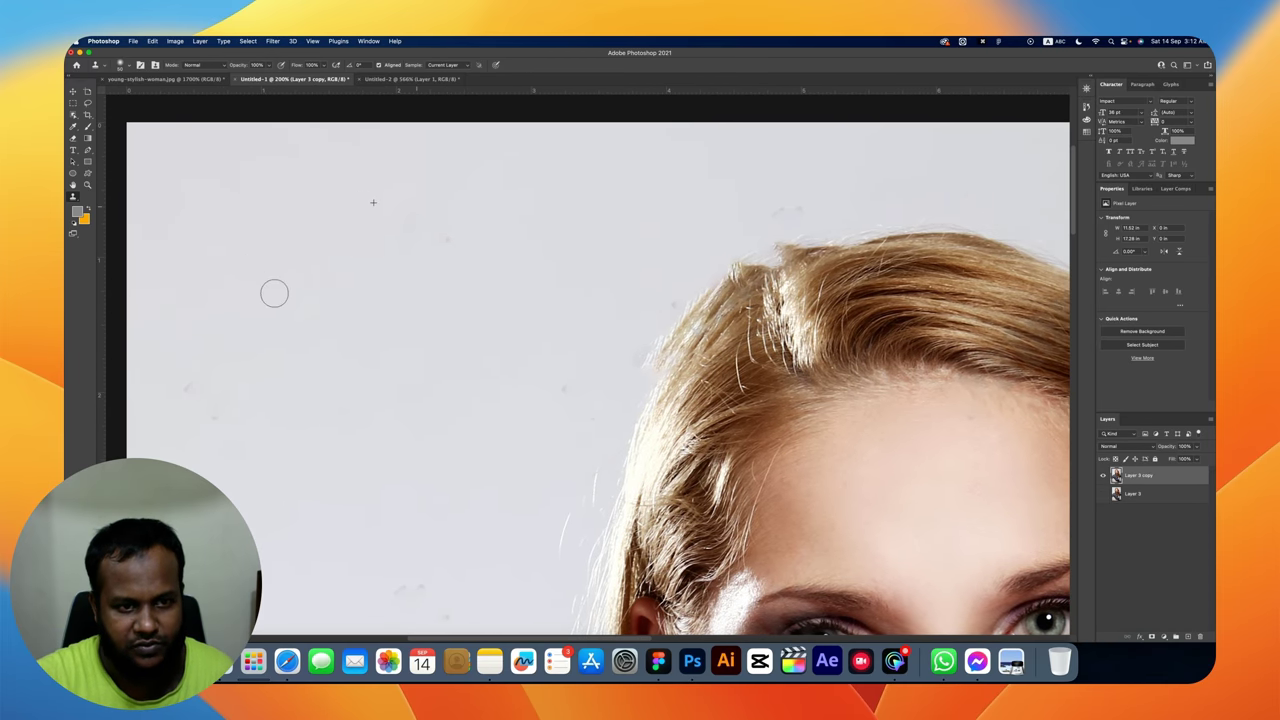
{"action": "scroll", "coordinate": [575, 259], "scroll_direction": "down", "scroll_amount": 3}
{"action": "scroll", "coordinate": [573, 261], "scroll_direction": "left", "scroll_amount": 2}
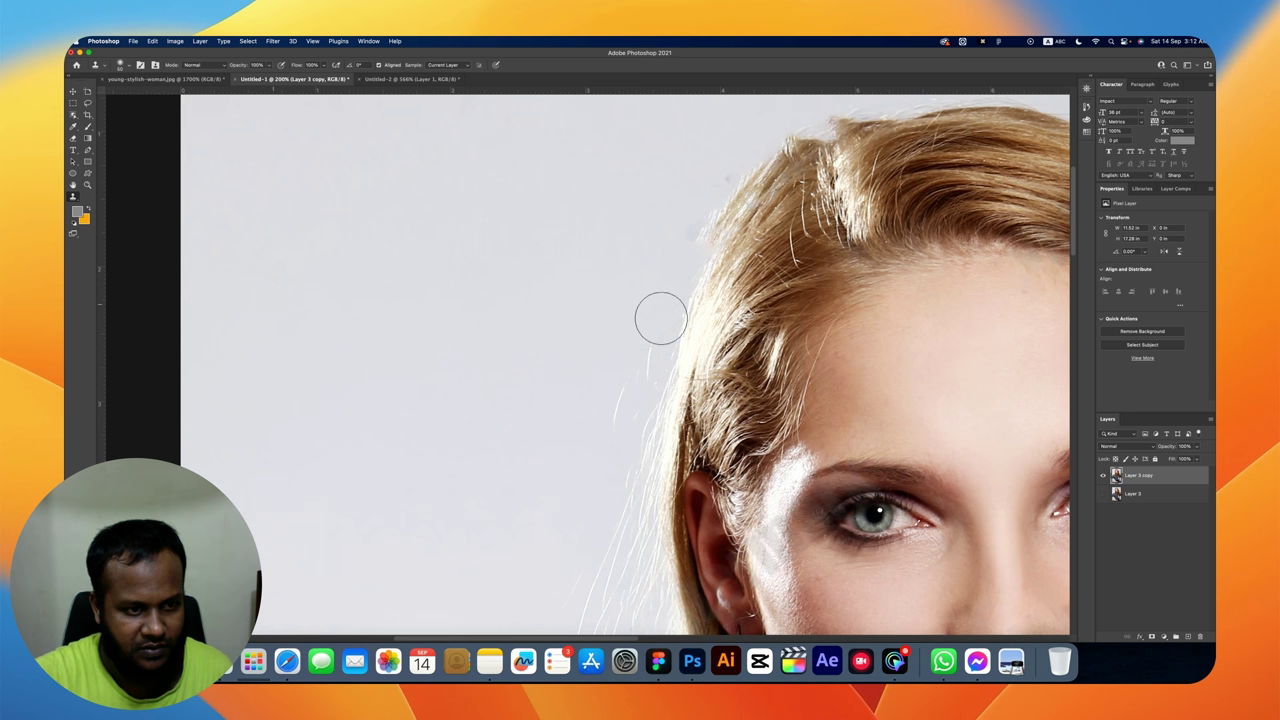
{"action": "scroll", "coordinate": [684, 310], "scroll_direction": "right", "scroll_amount": 2}
{"action": "scroll", "coordinate": [684, 310], "scroll_direction": "up", "scroll_amount": 1}
{"action": "scroll", "coordinate": [670, 270], "scroll_direction": "right", "scroll_amount": 3}
{"action": "scroll", "coordinate": [670, 270], "scroll_direction": "up", "scroll_amount": 1}
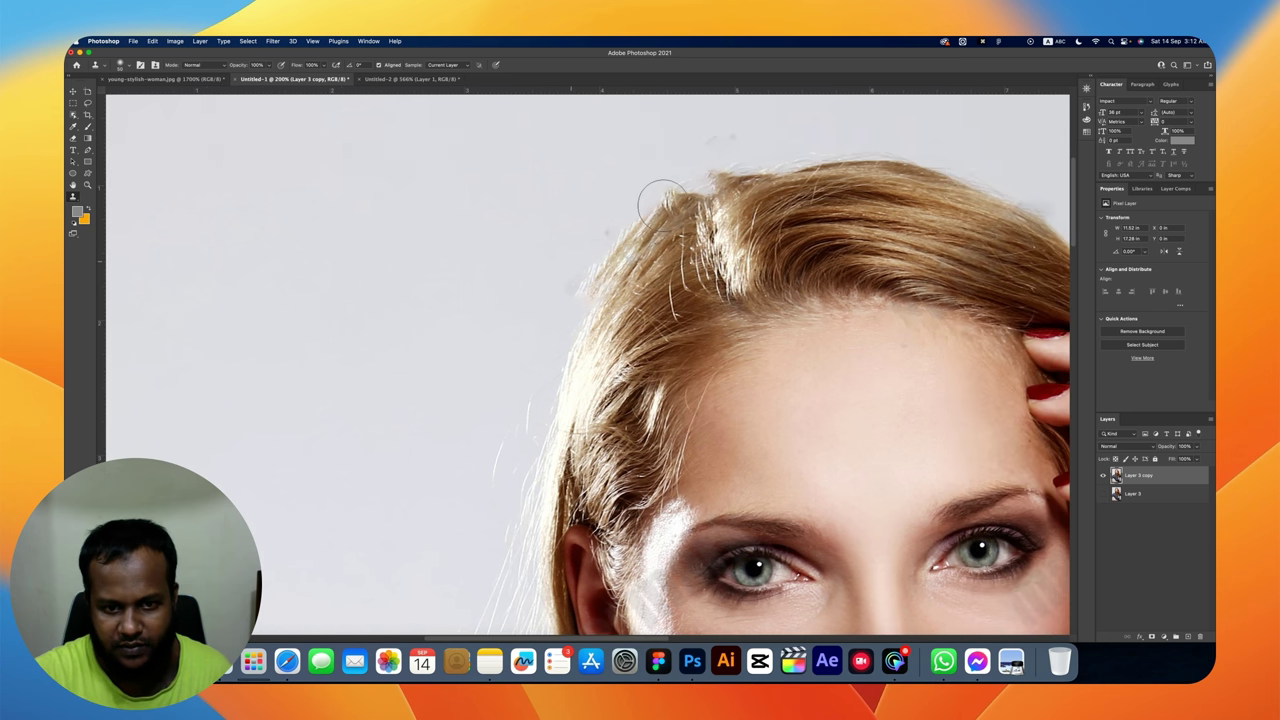
Step: Zoom to 300% on the hair, then zoom back out and pan down to the cheek and hand
{"action": "key", "text": "super+shift+space"}
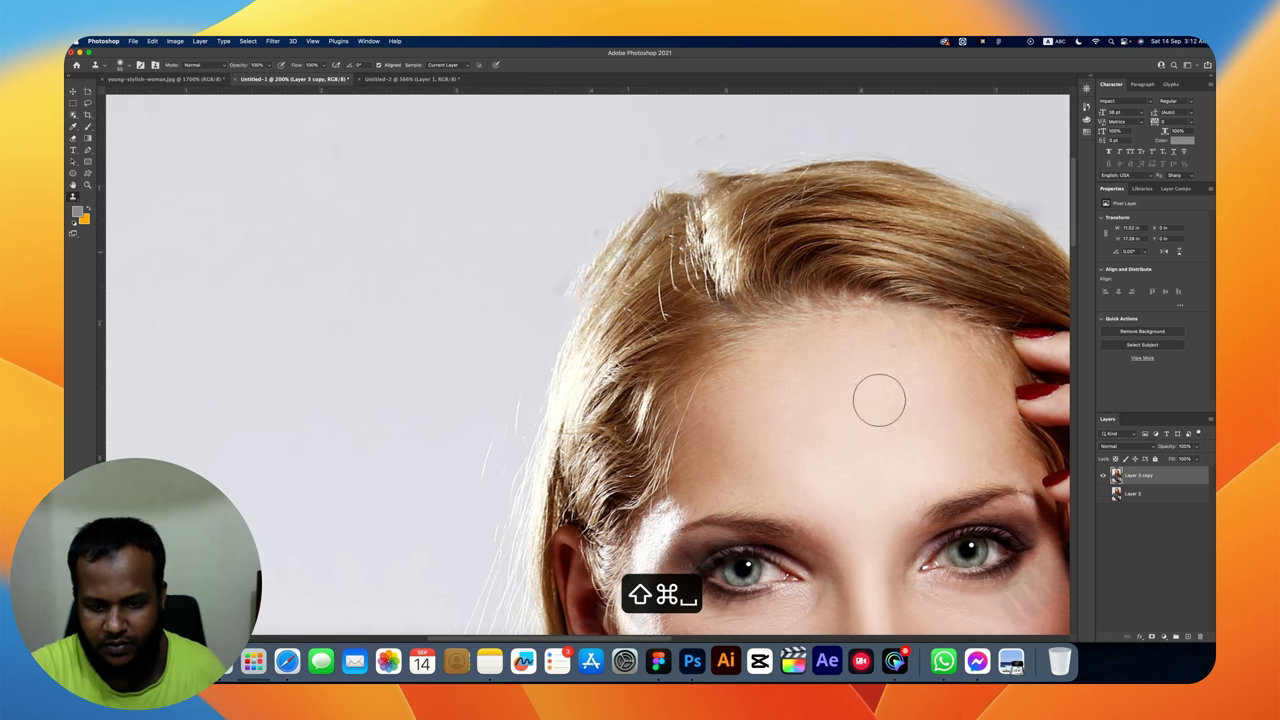
{"action": "left_click", "coordinate": [640, 240], "text": "super"}
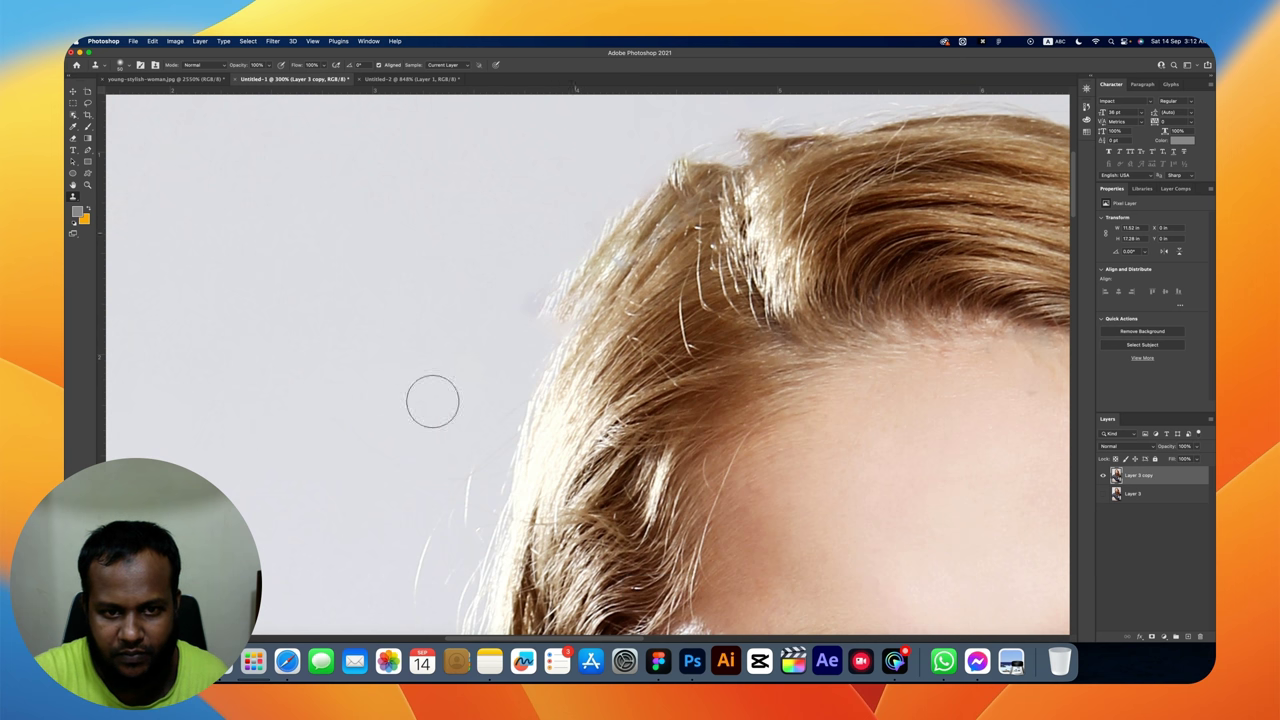
{"action": "key", "text": "super+minus"}
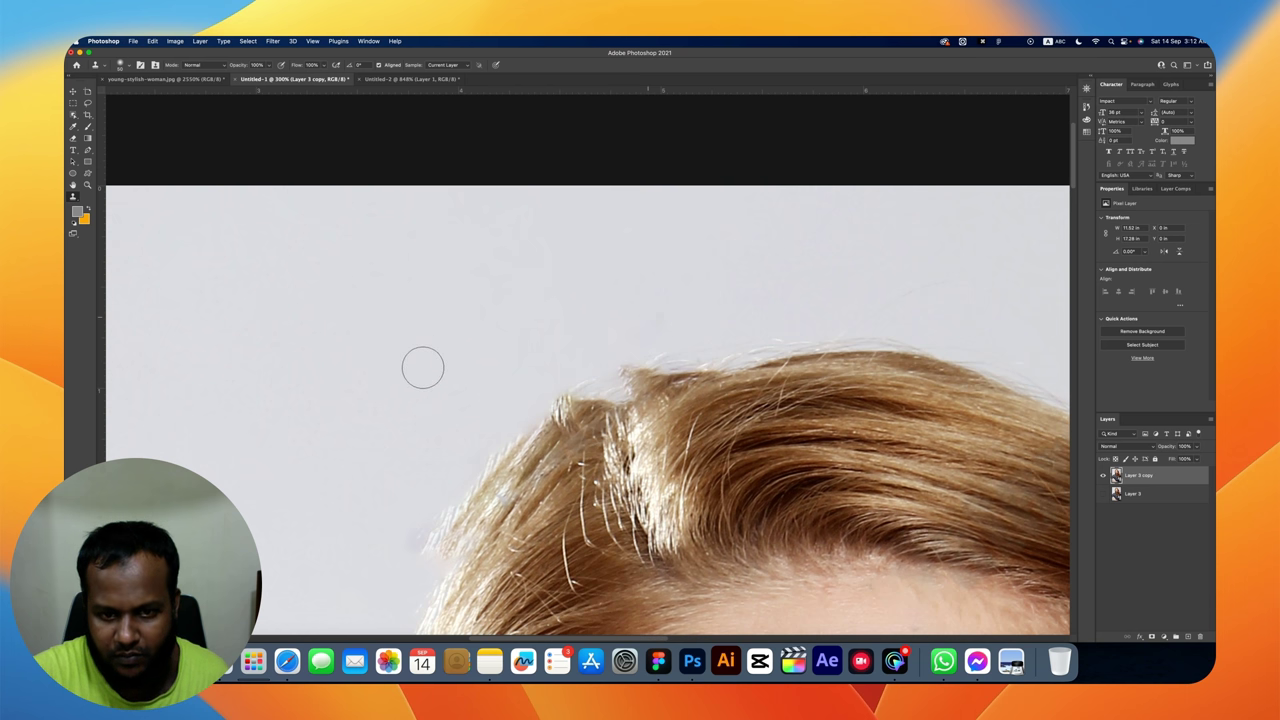
{"action": "scroll", "coordinate": [430, 372], "scroll_direction": "right", "scroll_amount": 5}
{"action": "scroll", "coordinate": [430, 372], "scroll_direction": "down", "scroll_amount": 3}
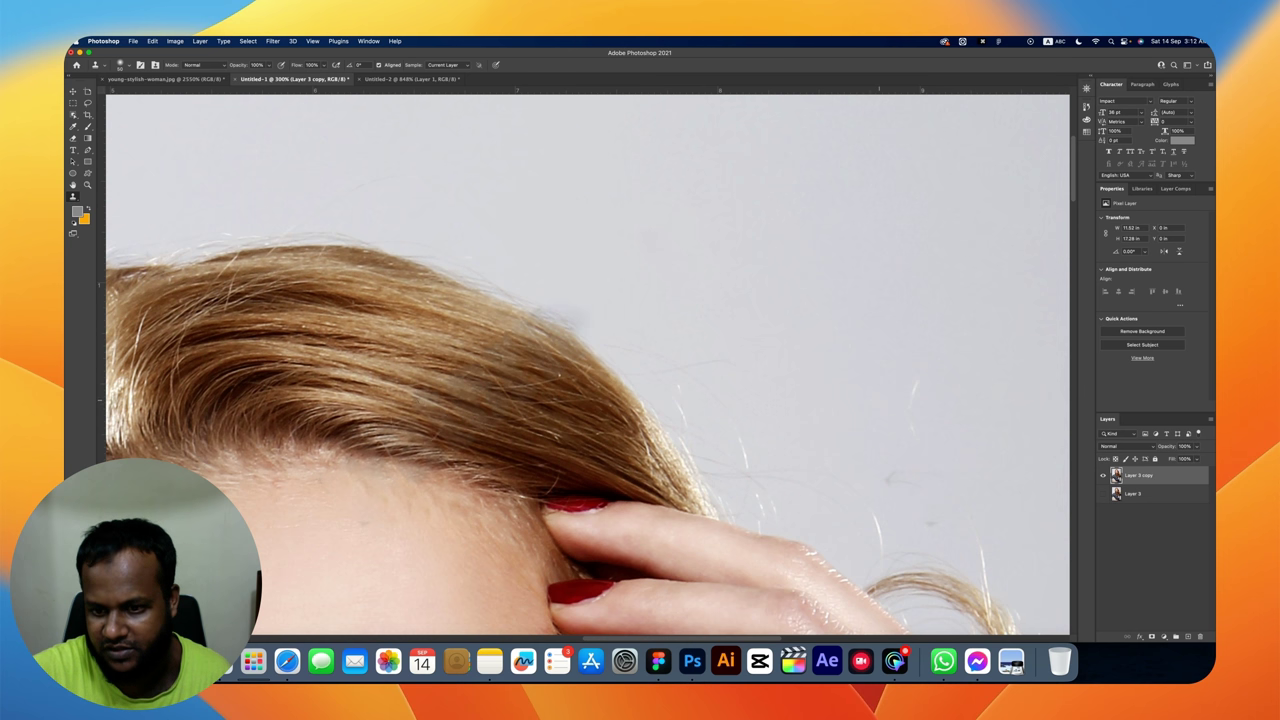
{"action": "scroll", "coordinate": [429, 420], "scroll_direction": "down", "scroll_amount": 3}
{"action": "scroll", "coordinate": [429, 420], "scroll_direction": "down", "scroll_amount": 2}
{"action": "scroll", "coordinate": [429, 420], "scroll_direction": "right", "scroll_amount": 2}
{"action": "scroll", "coordinate": [443, 434], "scroll_direction": "down", "scroll_amount": 1}
{"action": "scroll", "coordinate": [418, 377], "scroll_direction": "down", "scroll_amount": 1}
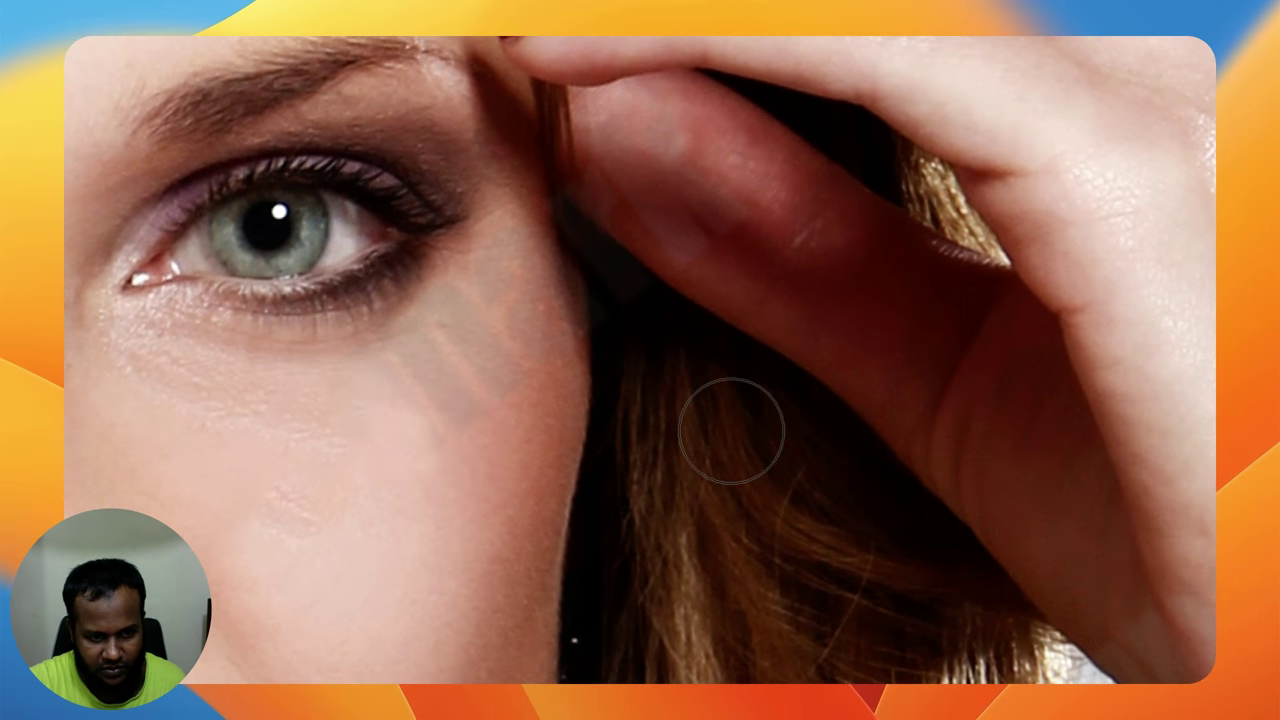
Step: Clone Stamp over the finger edge beside the cheek, undoing the unwanted strokes
{"action": "left_click", "coordinate": [680, 368], "text": "alt"}
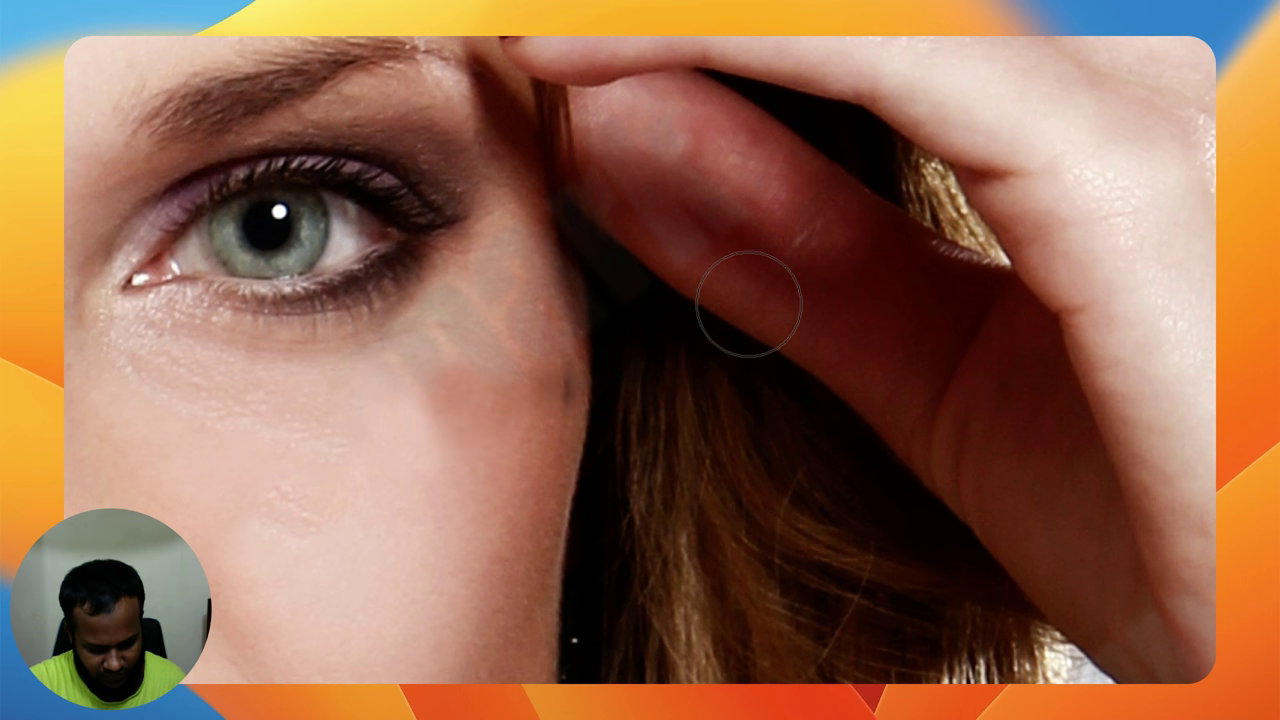
{"action": "key", "text": "super+z"}
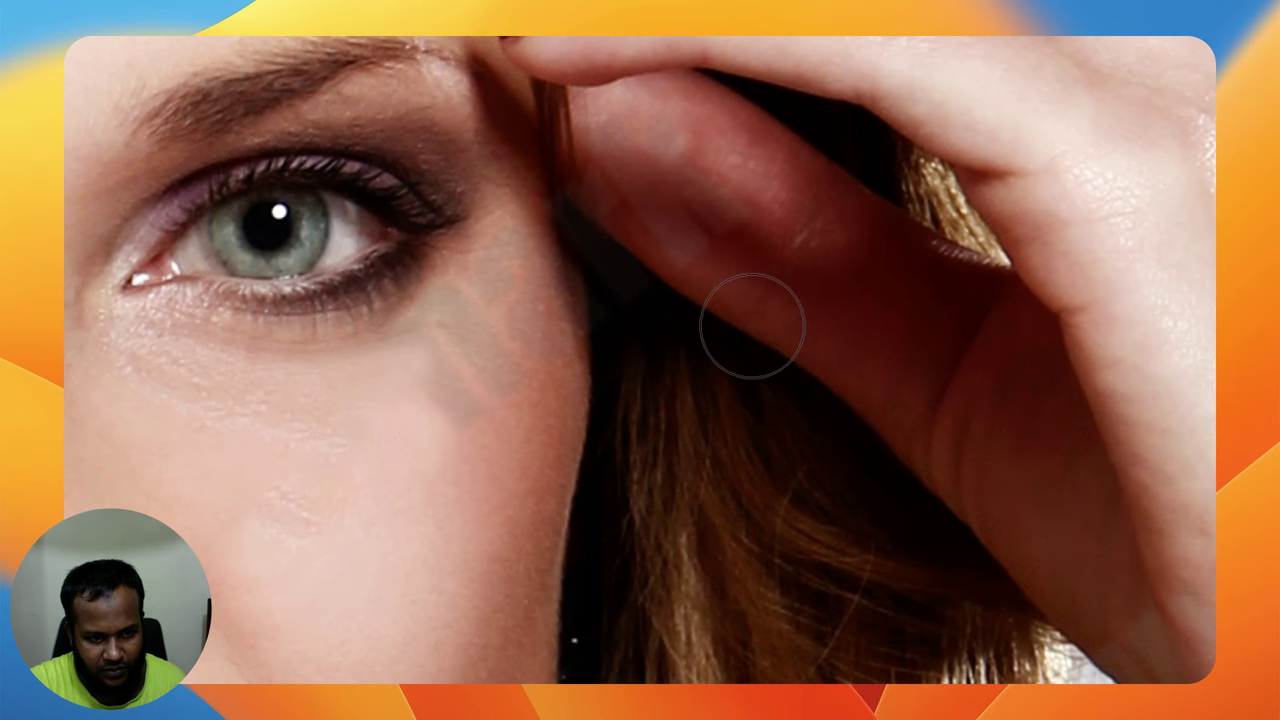
{"action": "mouse_move", "coordinate": [794, 357]}
{"action": "left_mouse_down"}
{"action": "mouse_move", "coordinate": [735, 370]}
{"action": "mouse_move", "coordinate": [720, 356]}
{"action": "mouse_move", "coordinate": [771, 277]}
{"action": "mouse_move", "coordinate": [731, 314]}
{"action": "left_mouse_up"}
{"action": "mouse_move", "coordinate": [791, 371]}
{"action": "left_mouse_down"}
{"action": "mouse_move", "coordinate": [697, 363]}
{"action": "mouse_move", "coordinate": [663, 297]}
{"action": "mouse_move", "coordinate": [665, 310]}
{"action": "left_mouse_up"}
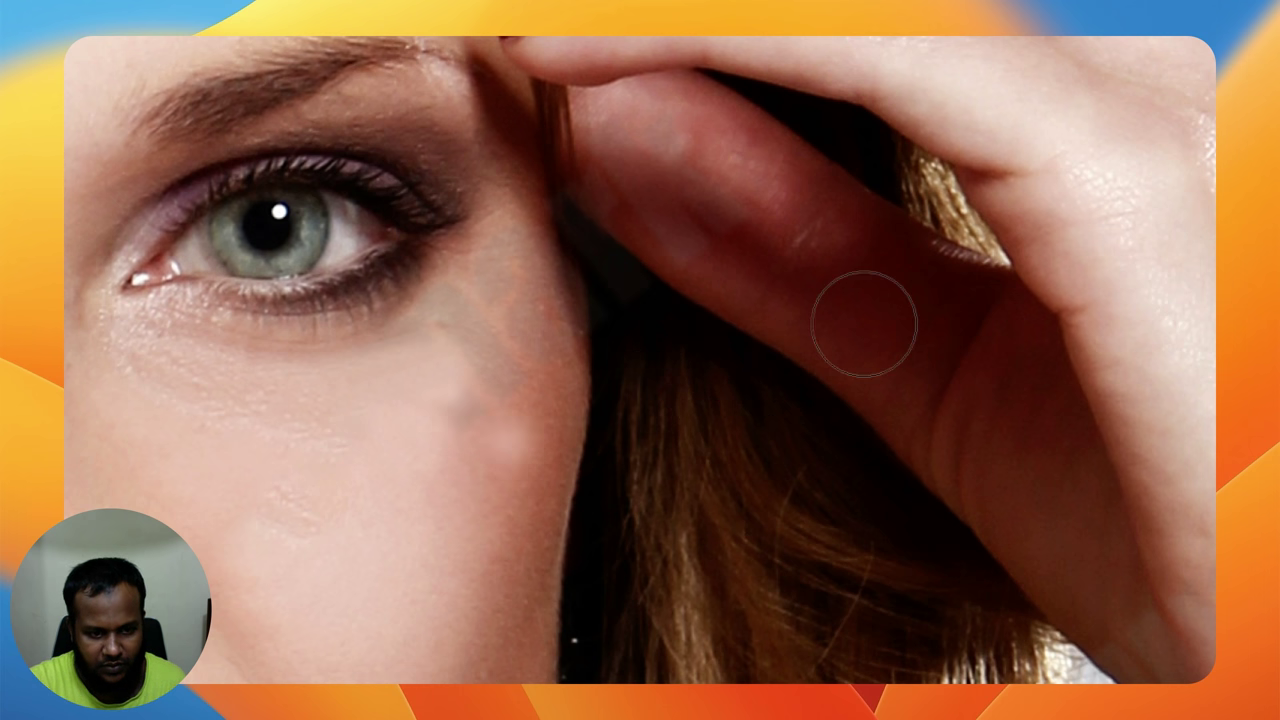
{"action": "key", "text": "super+z"}
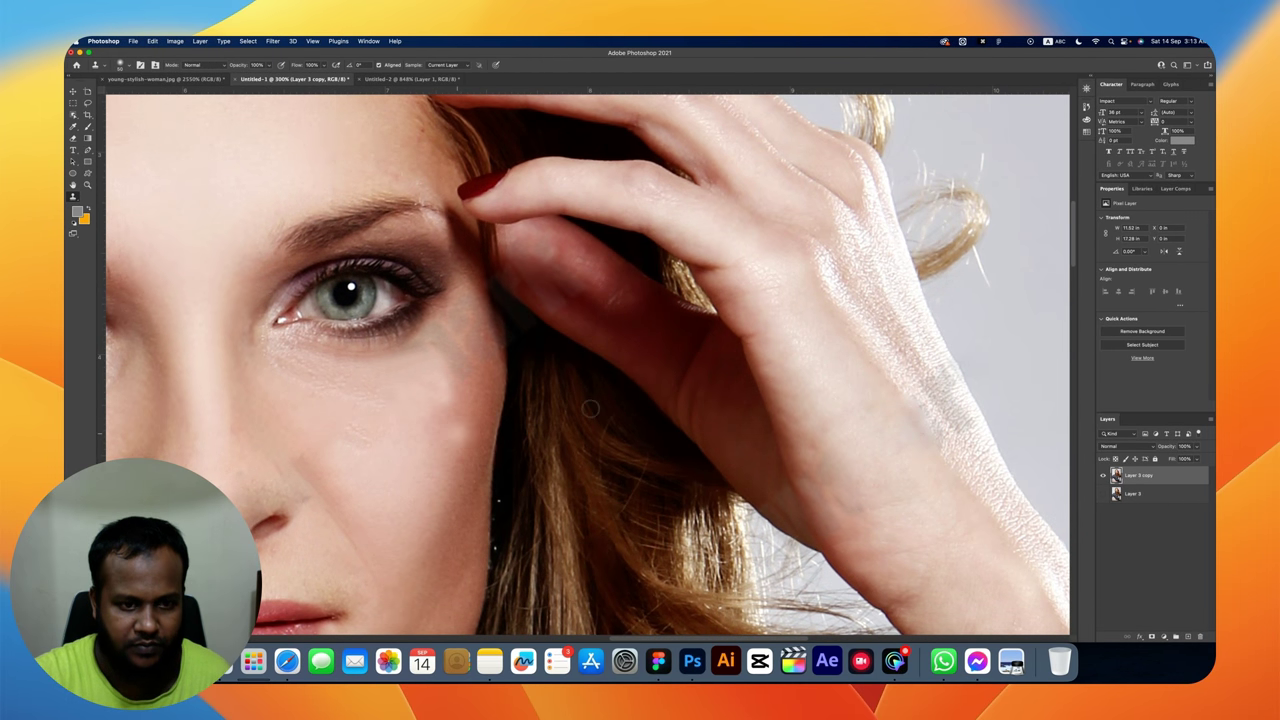
Step: Pan across the retouched area and zoom out to show the whole portrait
{"action": "scroll", "coordinate": [634, 413], "scroll_direction": "left", "scroll_amount": 5}
{"action": "scroll", "coordinate": [634, 413], "scroll_direction": "down", "scroll_amount": 2}
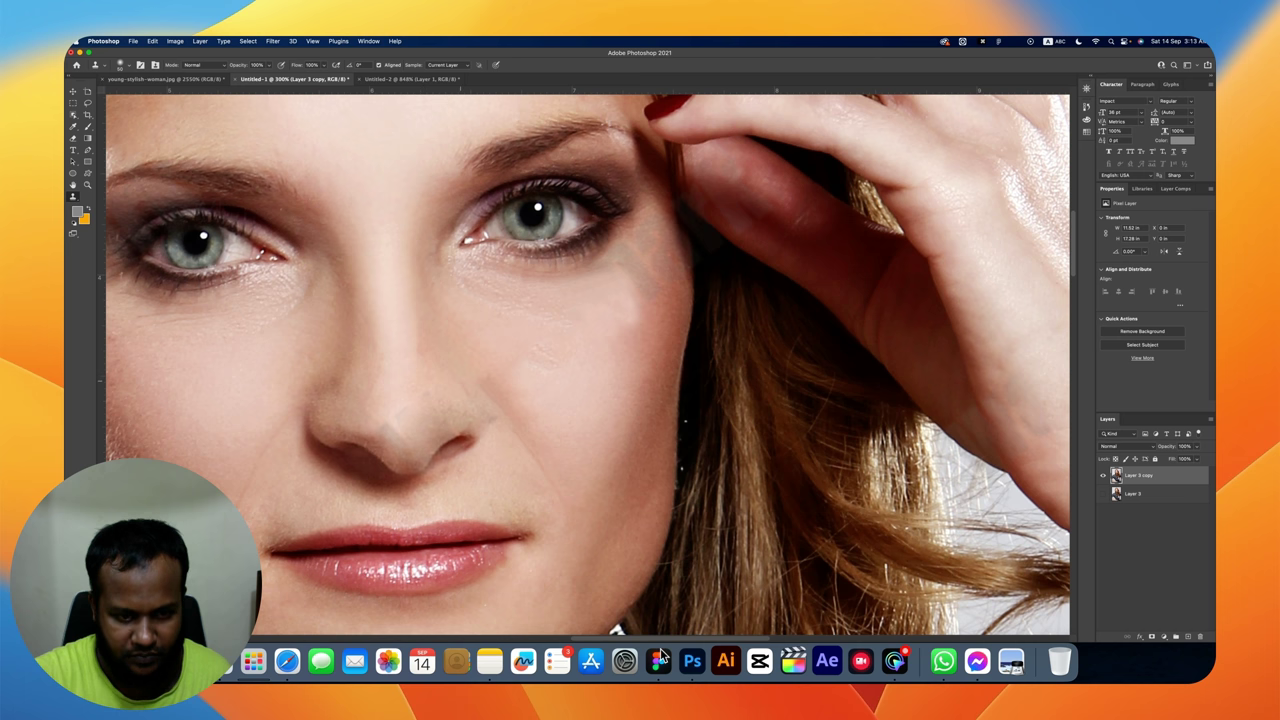
{"action": "scroll", "coordinate": [640, 638], "scroll_direction": "up", "scroll_amount": 3}
{"action": "scroll", "coordinate": [640, 638], "scroll_direction": "left", "scroll_amount": 1}
{"action": "left_click", "coordinate": [640, 638], "text": "alt+shift+super"}
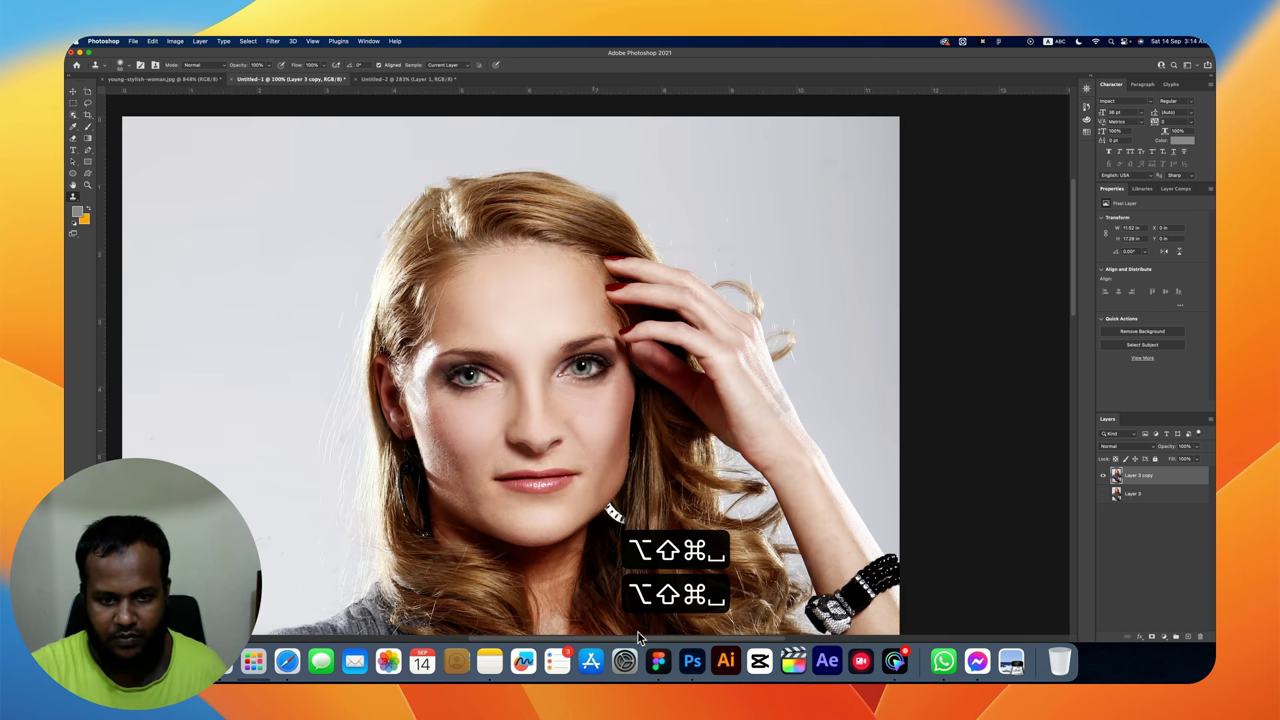
Step: Scroll down over the jacket, belt and hand to check for leftover watermark
{"action": "scroll", "coordinate": [640, 638], "scroll_direction": "down", "scroll_amount": 2}
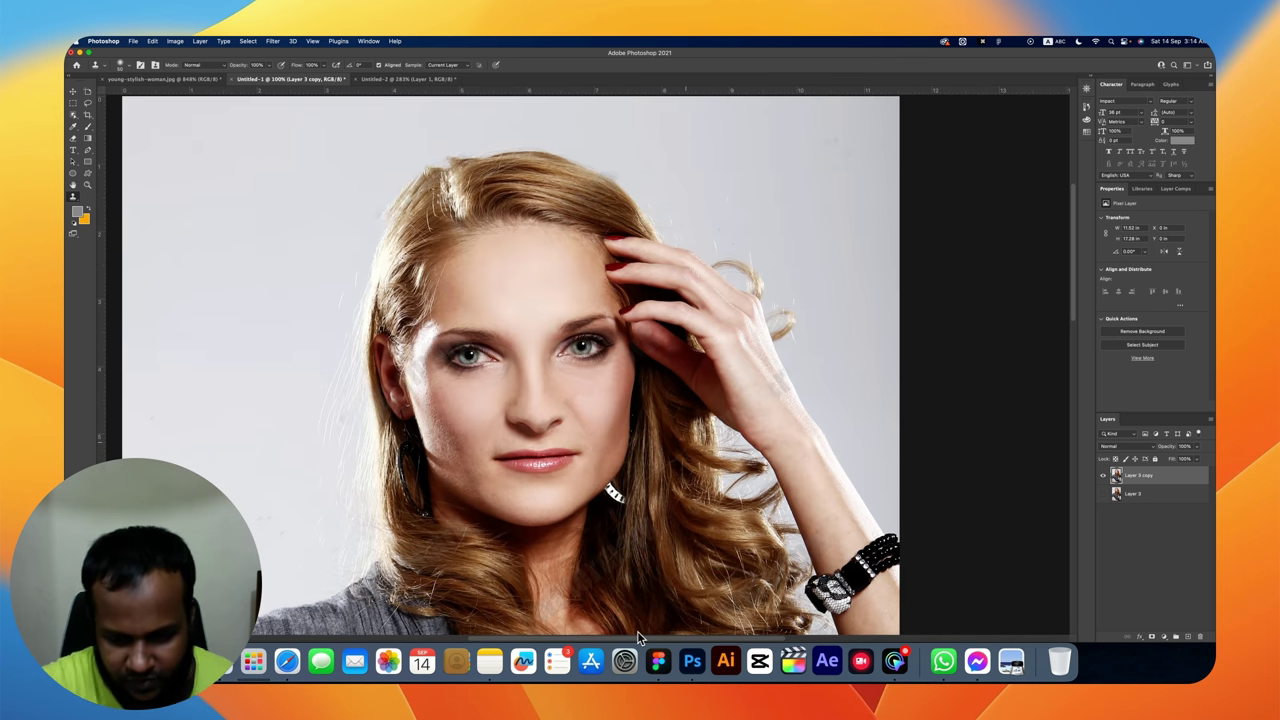
{"action": "scroll", "coordinate": [640, 638], "scroll_direction": "down", "scroll_amount": 3}
{"action": "scroll", "coordinate": [640, 638], "scroll_direction": "down", "scroll_amount": 1}
{"action": "scroll", "coordinate": [640, 638], "scroll_direction": "down", "scroll_amount": 2}
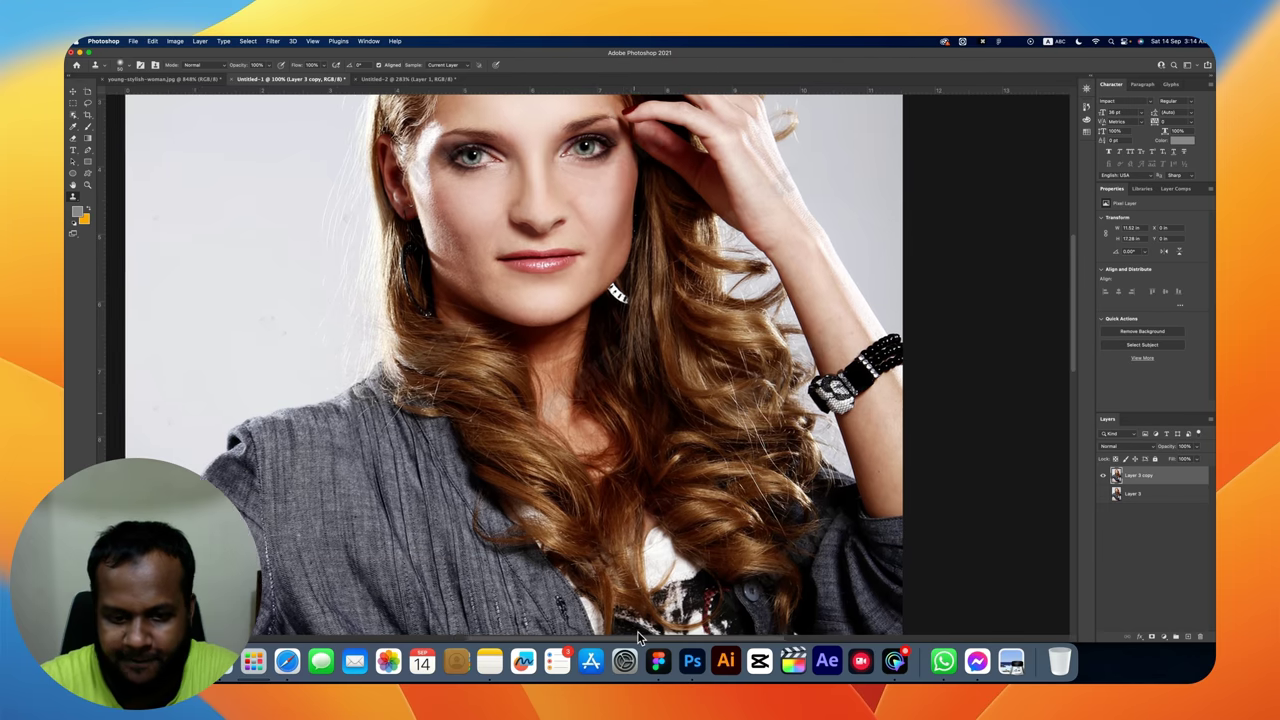
{"action": "scroll", "coordinate": [640, 638], "scroll_direction": "down", "scroll_amount": 2}
{"action": "scroll", "coordinate": [640, 638], "scroll_direction": "down", "scroll_amount": 5}
{"action": "scroll", "coordinate": [640, 638], "scroll_direction": "down", "scroll_amount": 5}
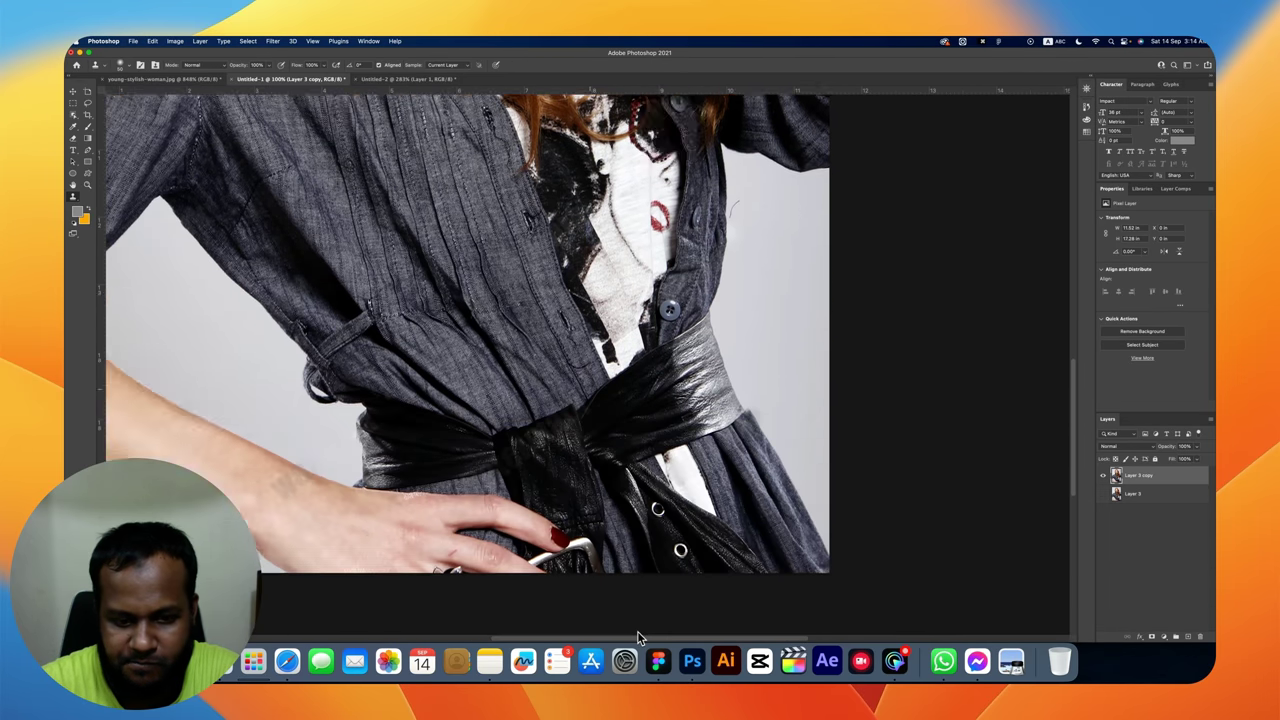
{"action": "scroll", "coordinate": [640, 638], "scroll_direction": "down", "scroll_amount": 7}
{"action": "scroll", "coordinate": [640, 638], "scroll_direction": "up", "scroll_amount": 8}
{"action": "scroll", "coordinate": [640, 638], "scroll_direction": "down", "scroll_amount": 3}
{"action": "scroll", "coordinate": [640, 638], "scroll_direction": "left", "scroll_amount": 2}
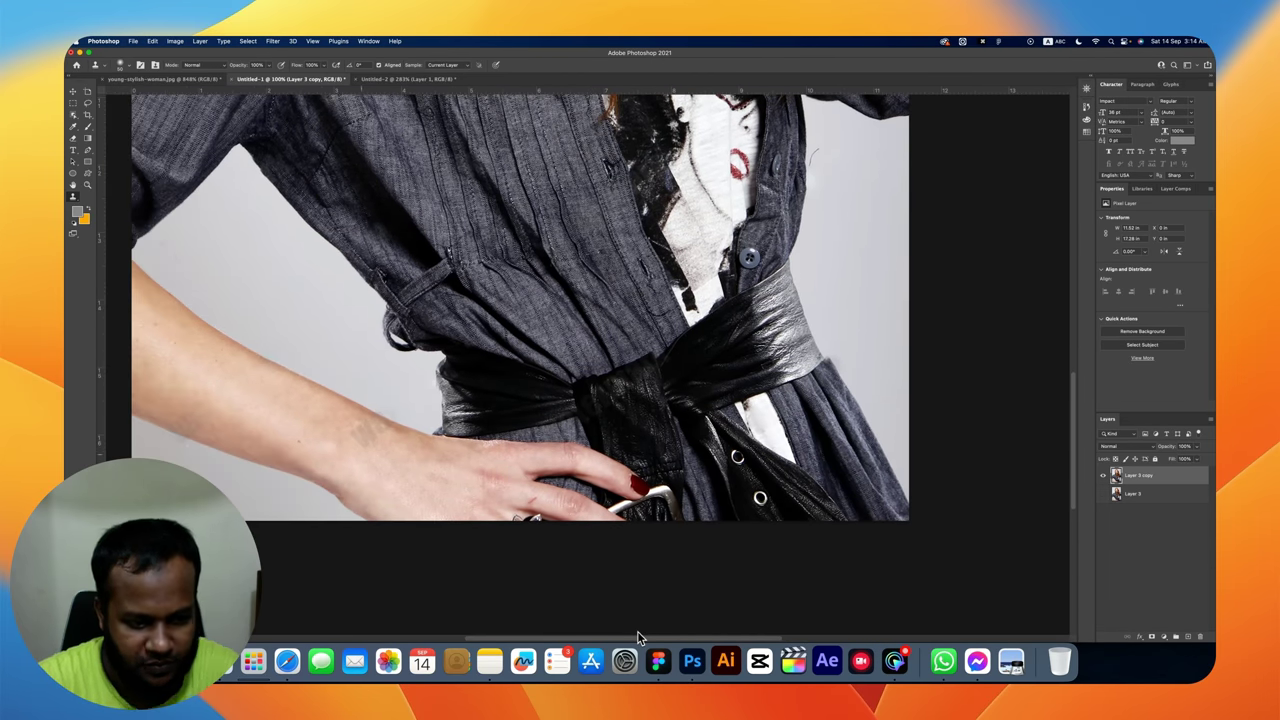
Step: Fit the image on screen and toggle Layer 3 and Layer 3 copy to compare before and after
{"action": "key", "text": "super+0"}
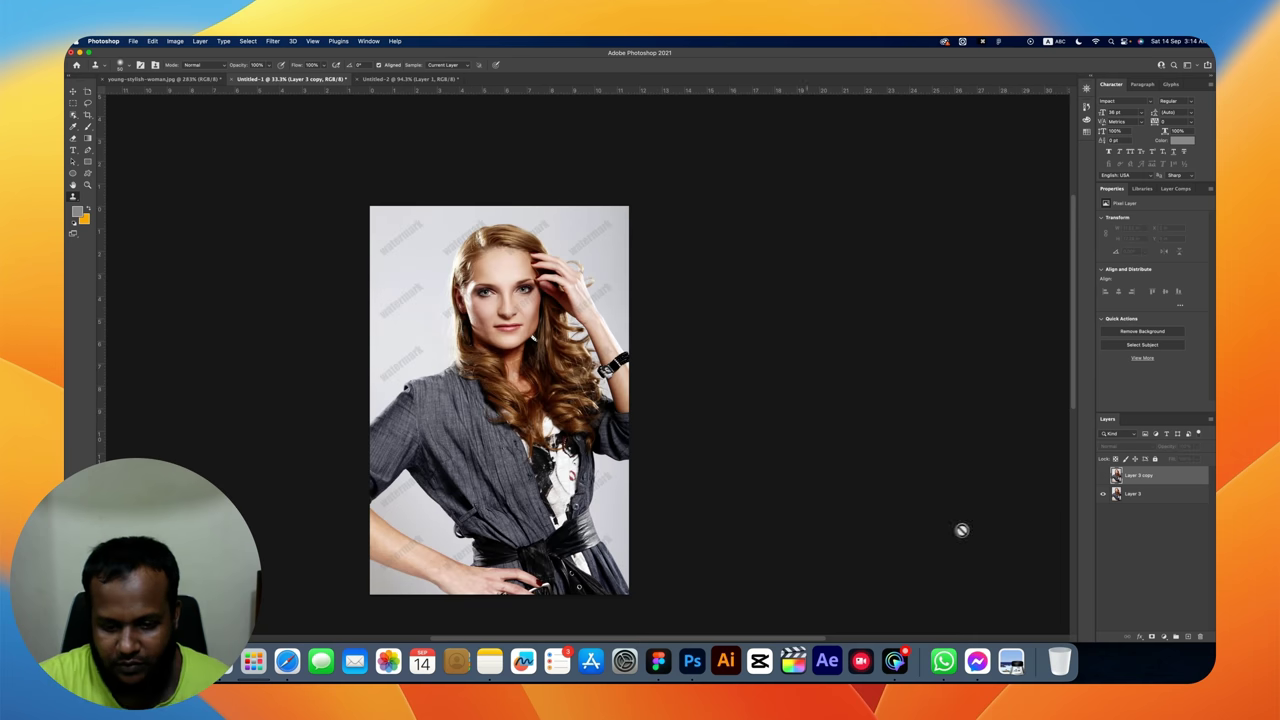
{"action": "left_click", "coordinate": [1104, 493]}
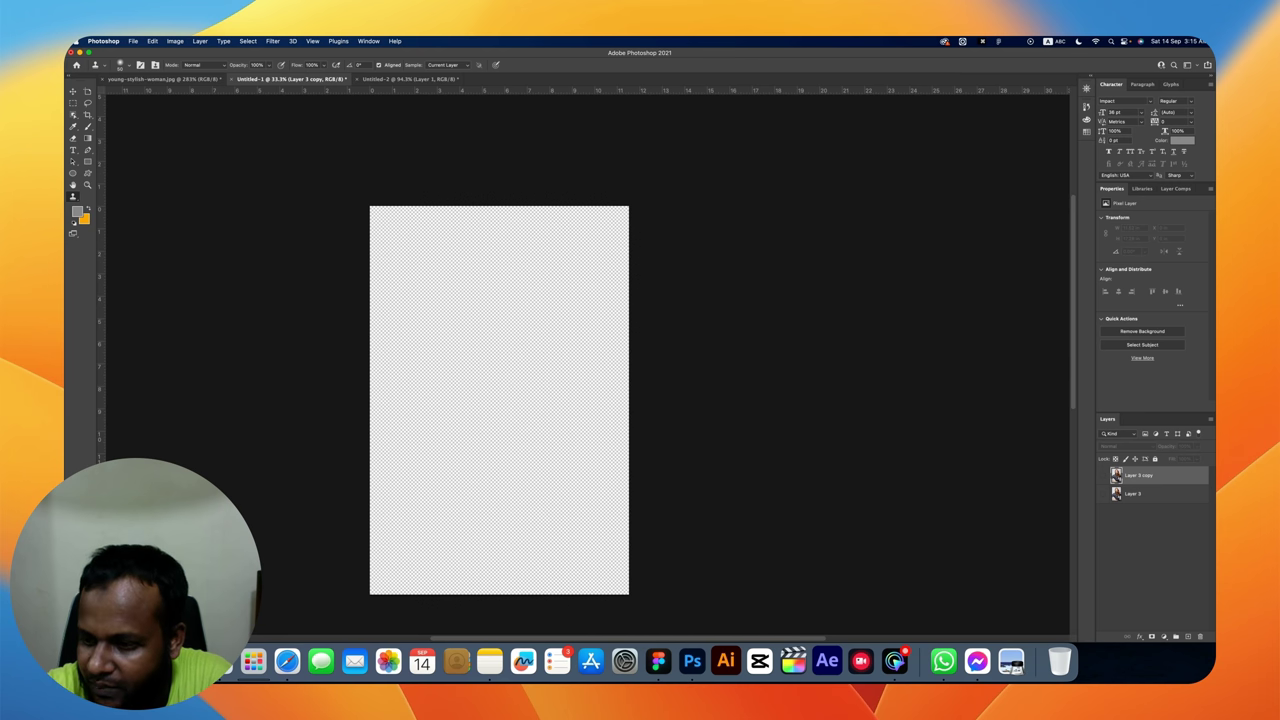
{"action": "left_click", "coordinate": [1104, 476]}
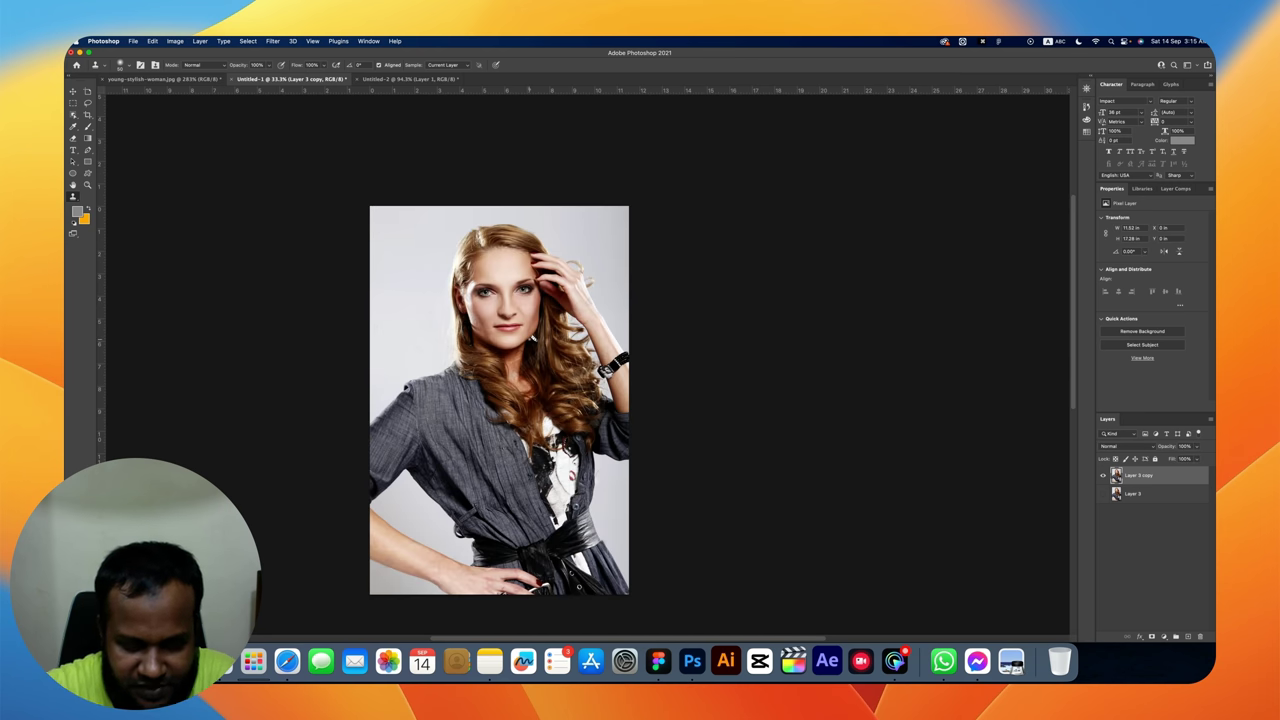
{"action": "left_click", "coordinate": [1105, 476]}
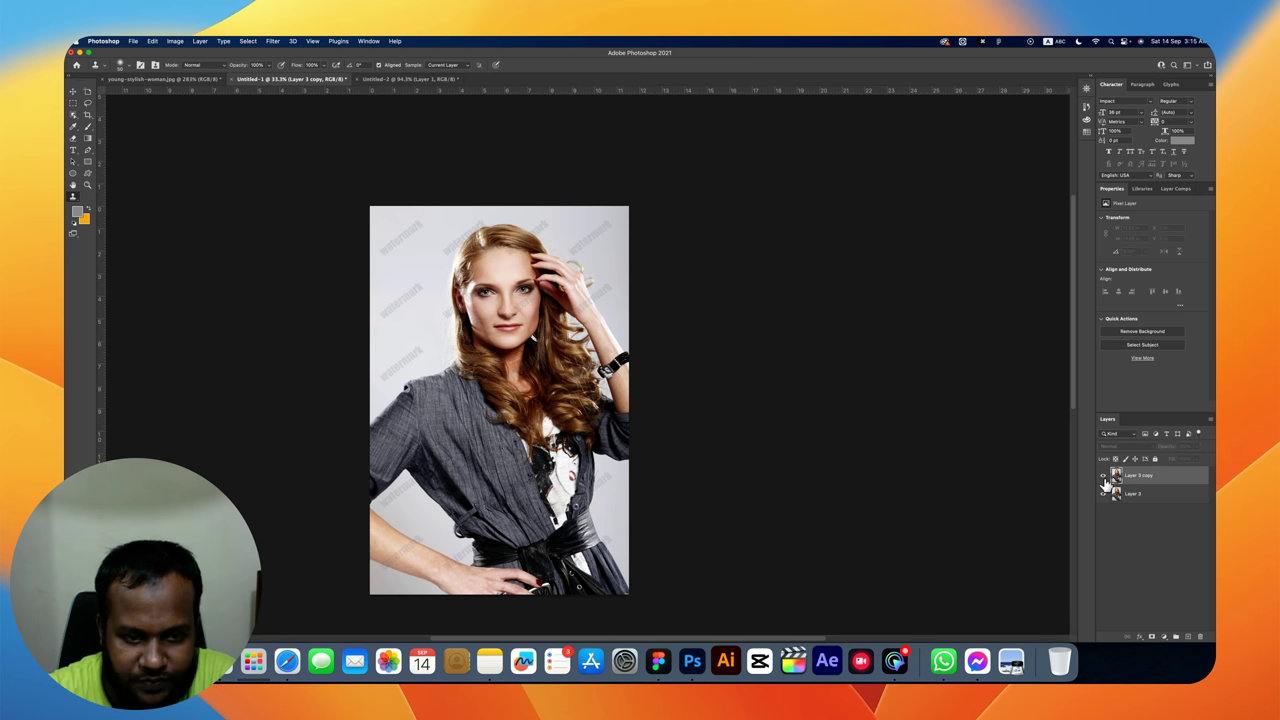
{"action": "left_click", "coordinate": [1105, 478]}
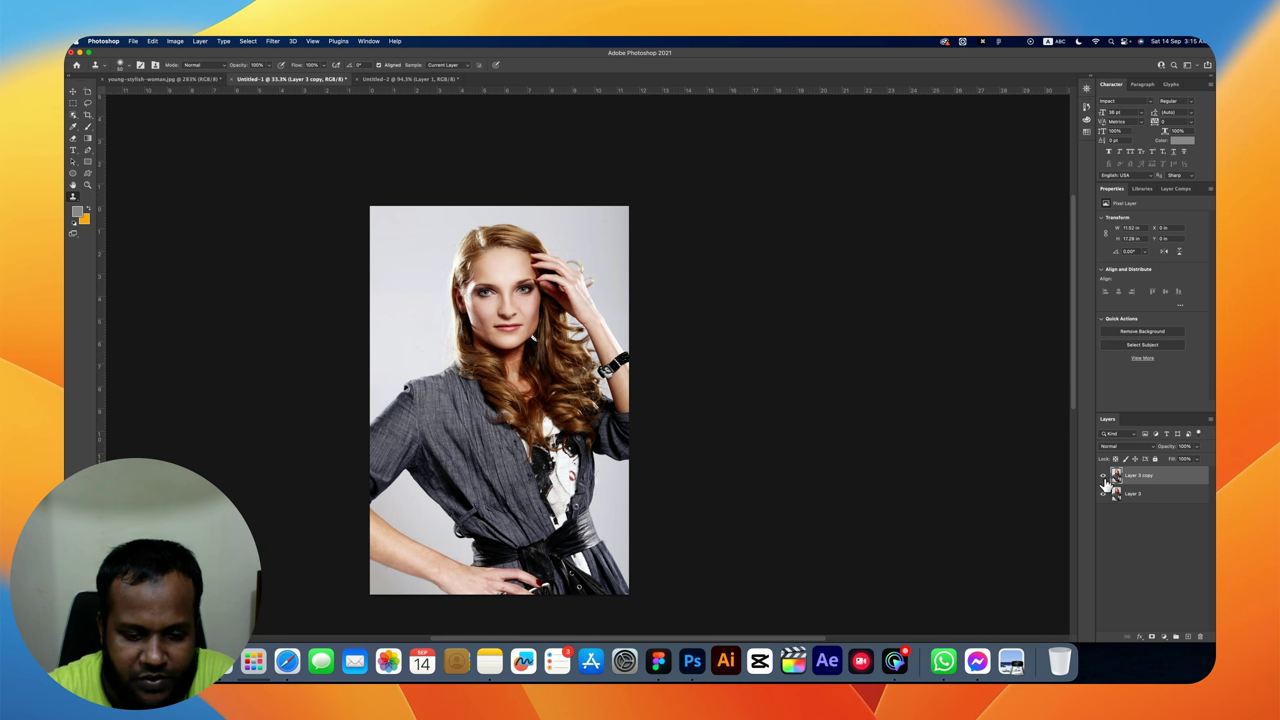